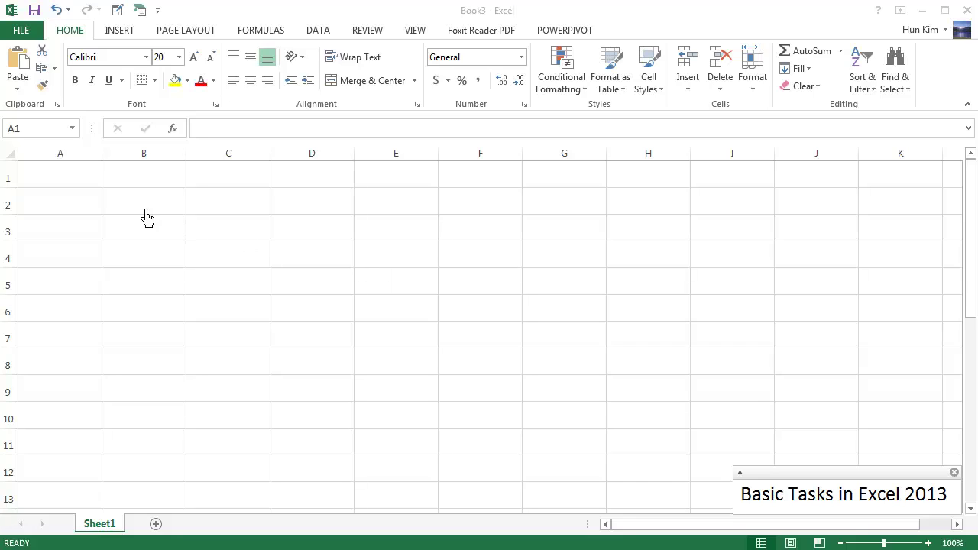
# Create a new blank workbook, Book4, from the File > New screen
pyautogui.click(88, 191)
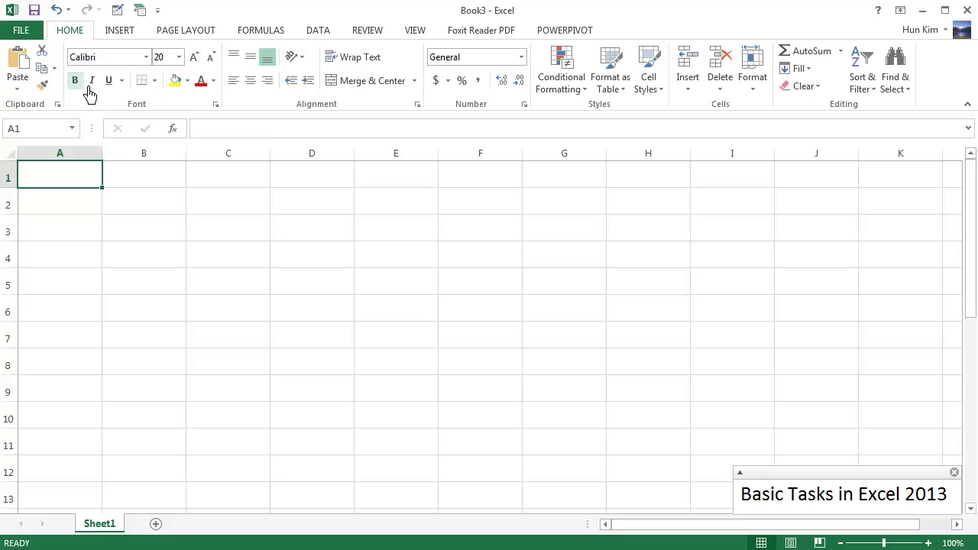
pyautogui.click(23, 31)
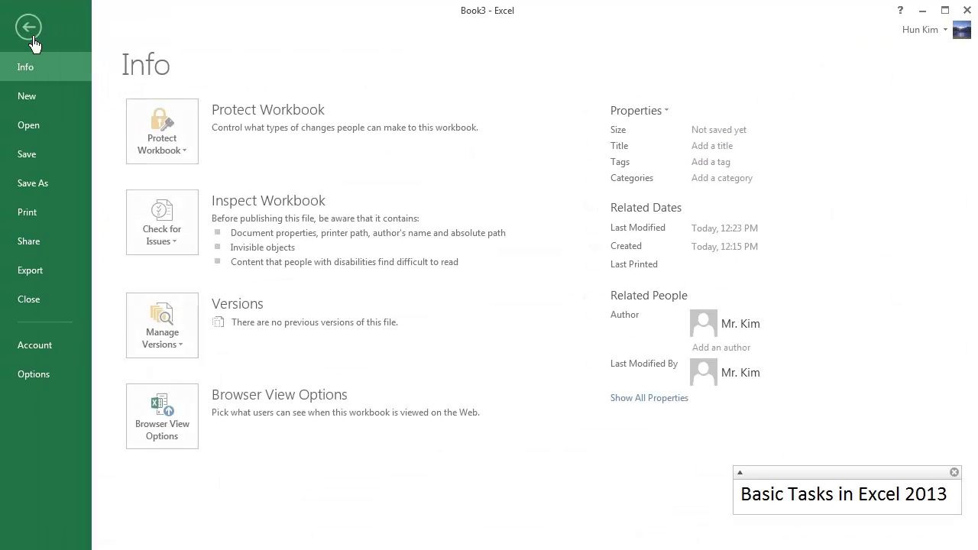
pyautogui.click(45, 110)
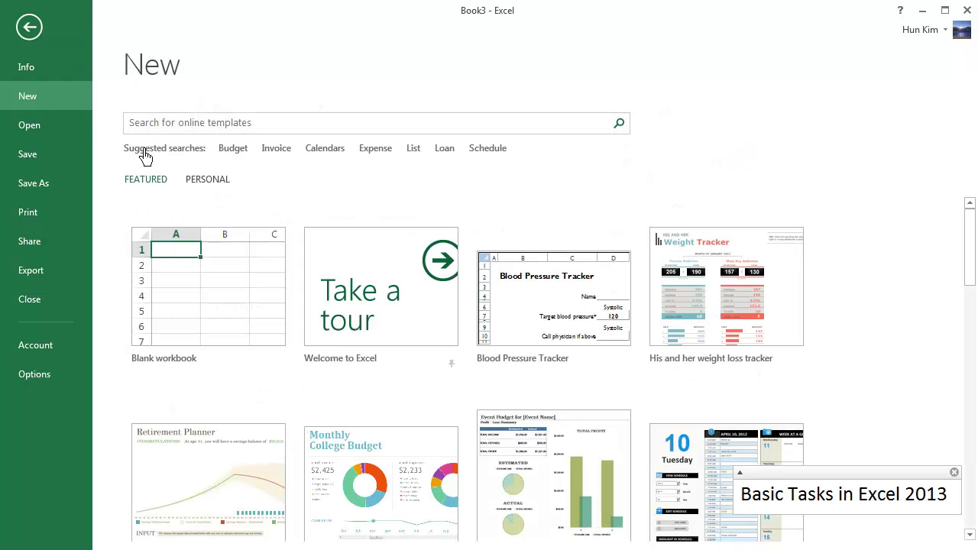
pyautogui.click(231, 320)
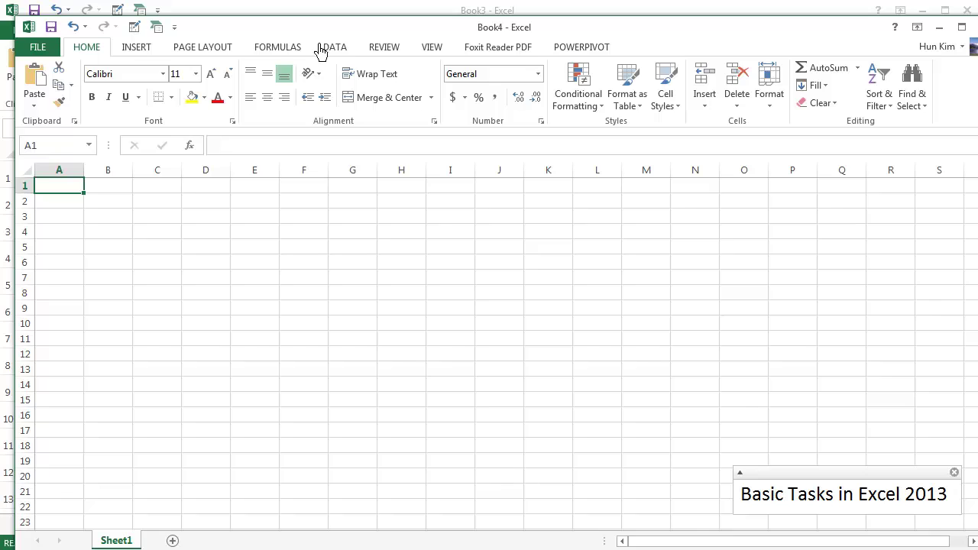
# Move the Book4 window aside so Book3 shows behind it
pyautogui.moveTo(313, 38); pyautogui.dragTo(448, 141)
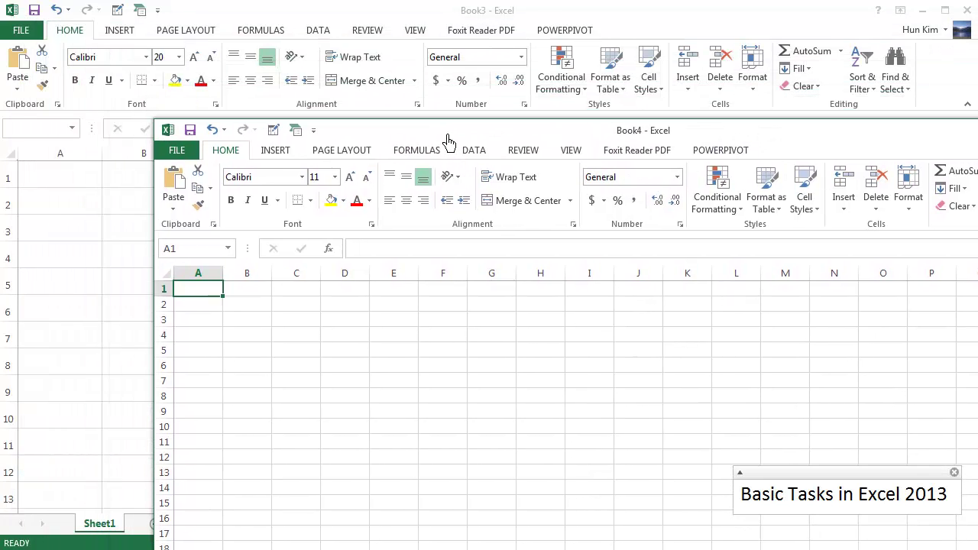
pyautogui.click(310, 333)
pyautogui.click(299, 308)
pyautogui.click(264, 306)
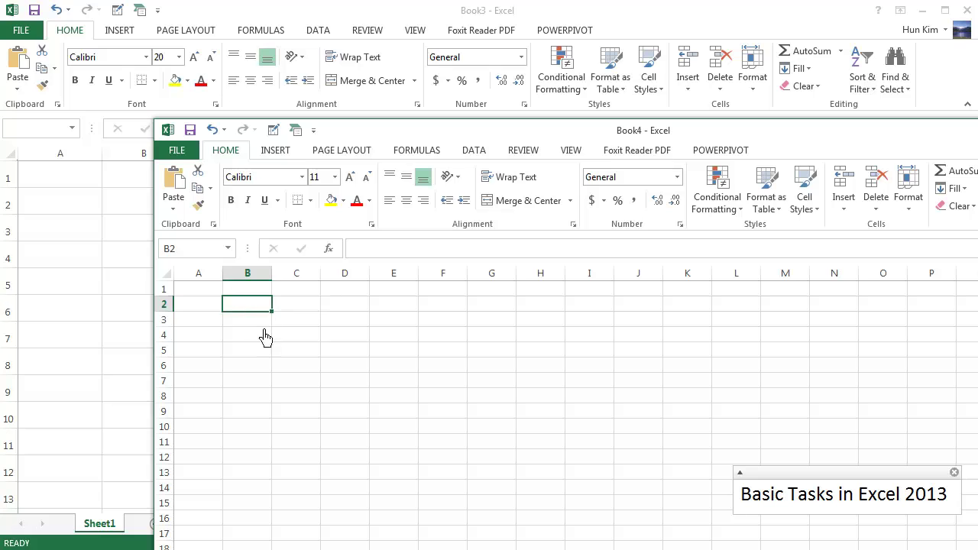
pyautogui.click(373, 340)
pyautogui.moveTo(533, 137); pyautogui.dragTo(349, 165)
pyautogui.moveTo(543, 167); pyautogui.dragTo(336, 208)
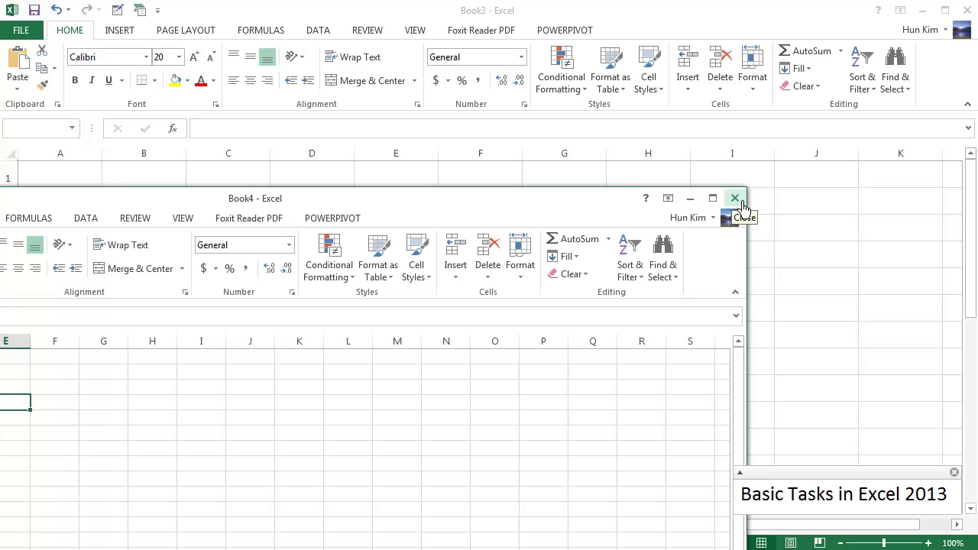
# Close Book4 and click cells B2, C2, C3 and B4 in Book3
pyautogui.click(735, 199)
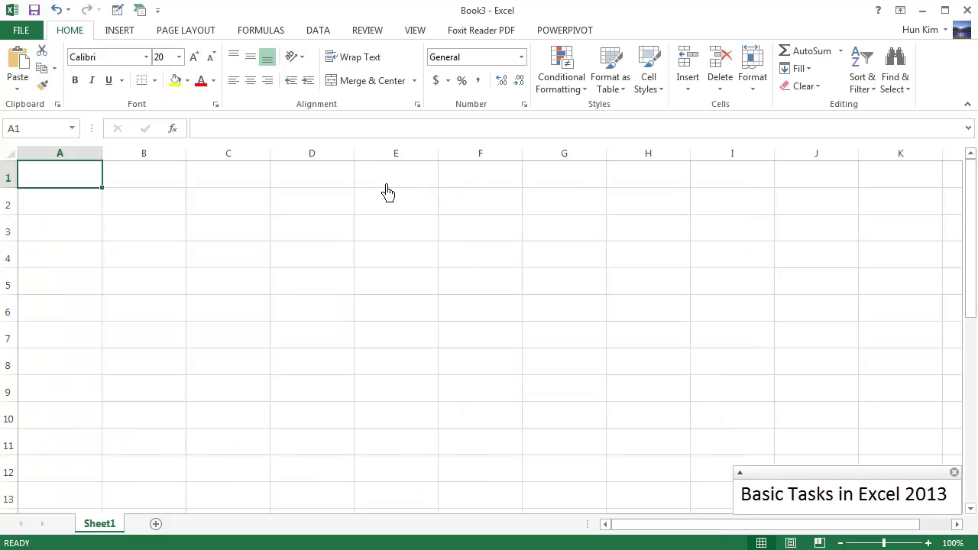
pyautogui.click(181, 212)
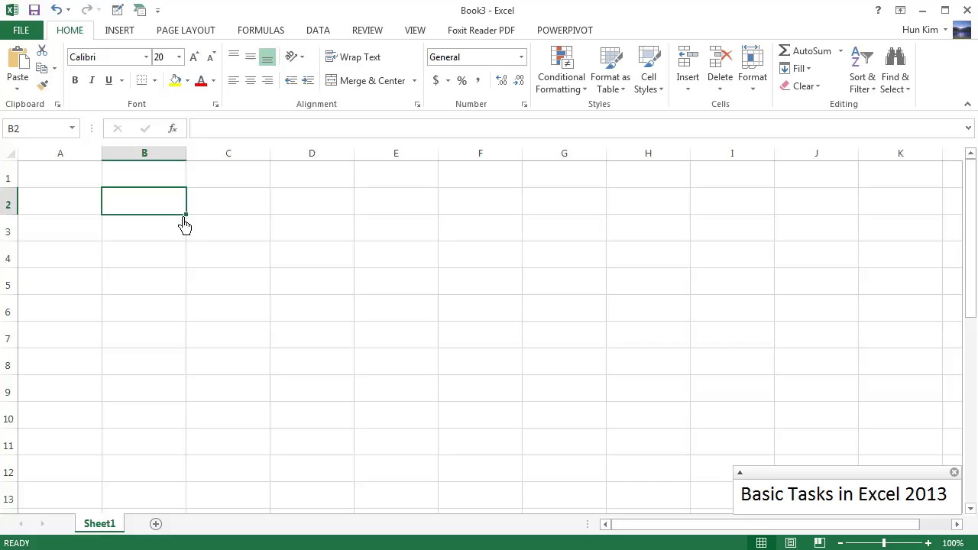
pyautogui.click(241, 213)
pyautogui.click(244, 236)
pyautogui.click(178, 259)
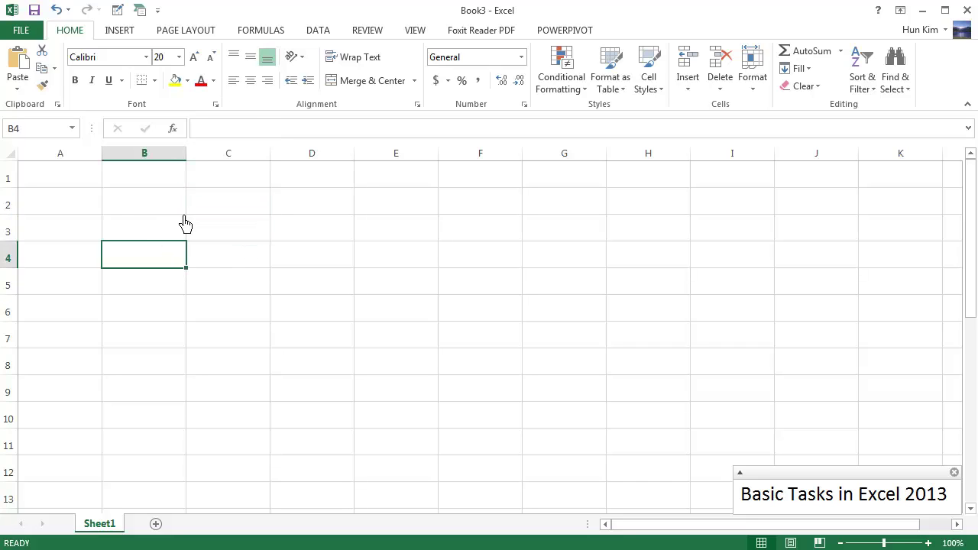
# Select columns C to F, then the whole worksheet with Ctrl+A
pyautogui.click(230, 157)
pyautogui.moveTo(231, 160); pyautogui.dragTo(499, 168)
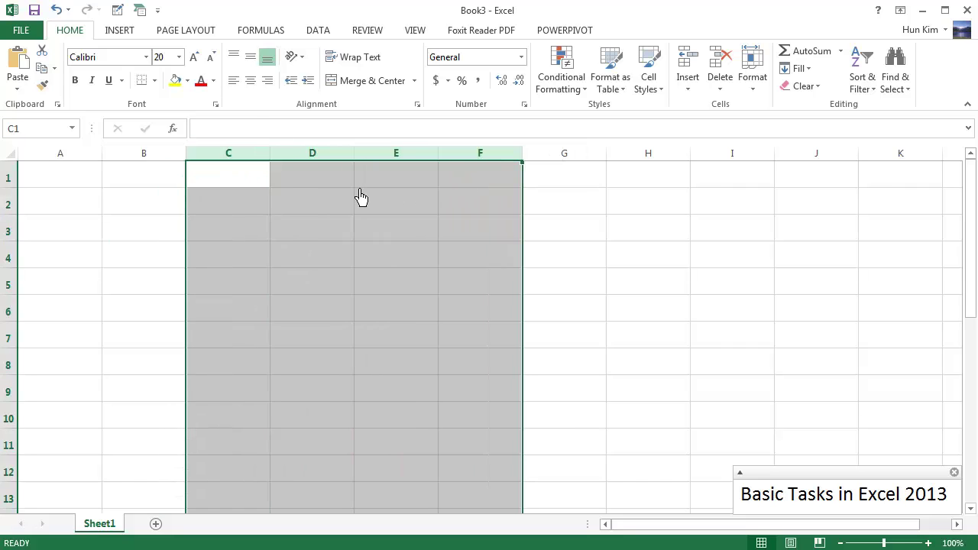
pyautogui.click(20, 164)
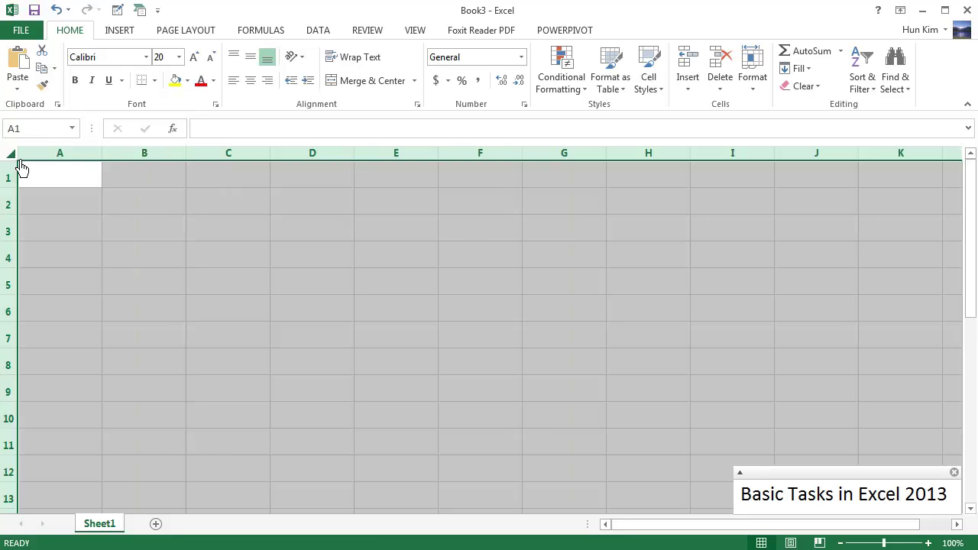
pyautogui.click(250, 264)
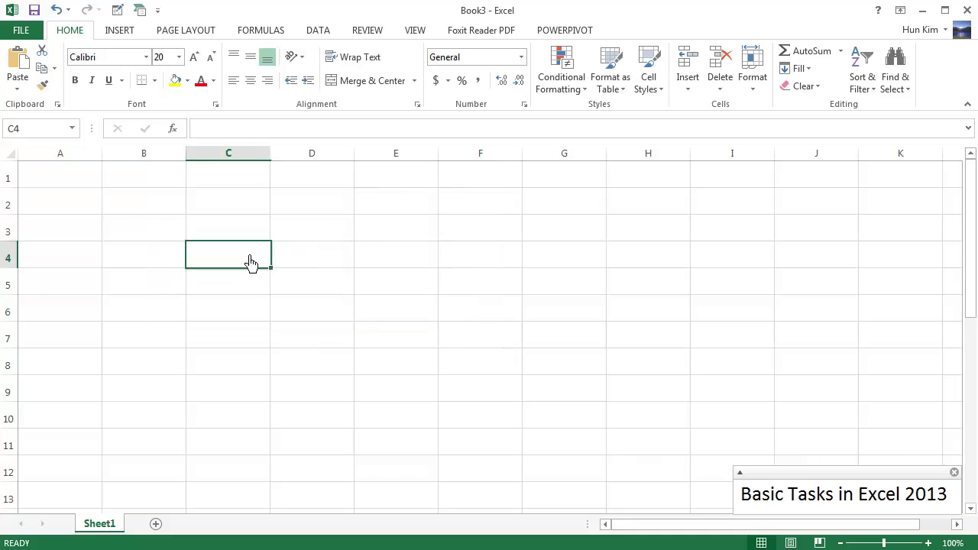
pyautogui.hotkey('ctrl', 'a')
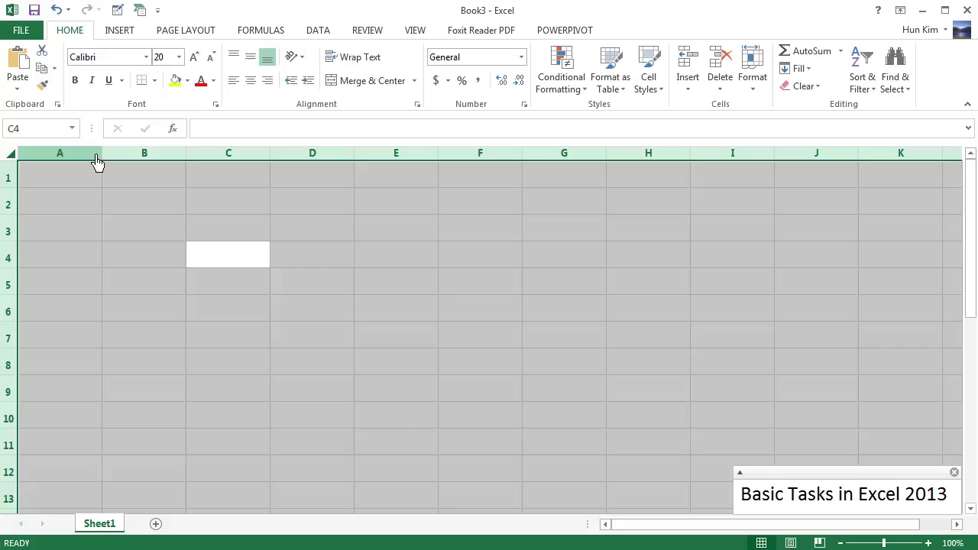
# Apply a column width of 15 to all selected columns via Column Width
pyautogui.rightClick(145, 166)
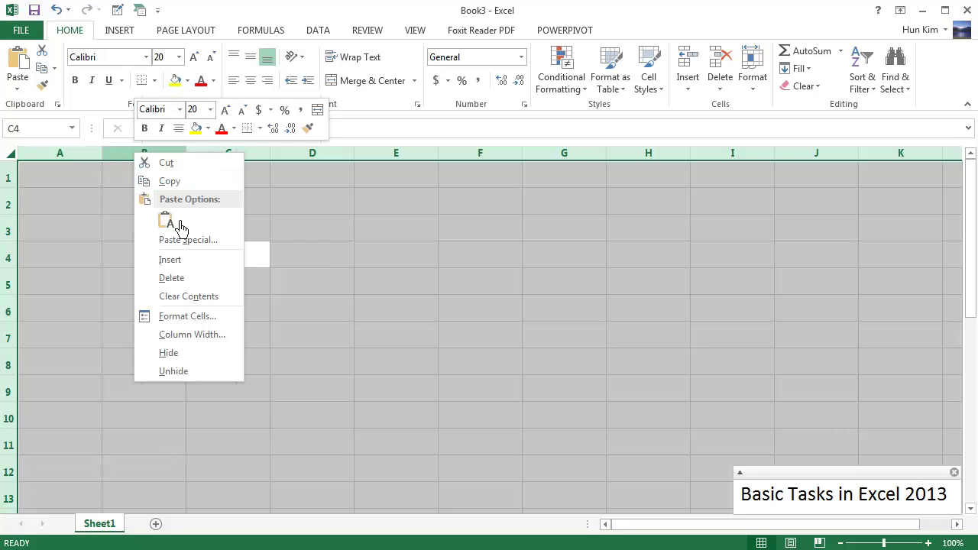
pyautogui.click(230, 336)
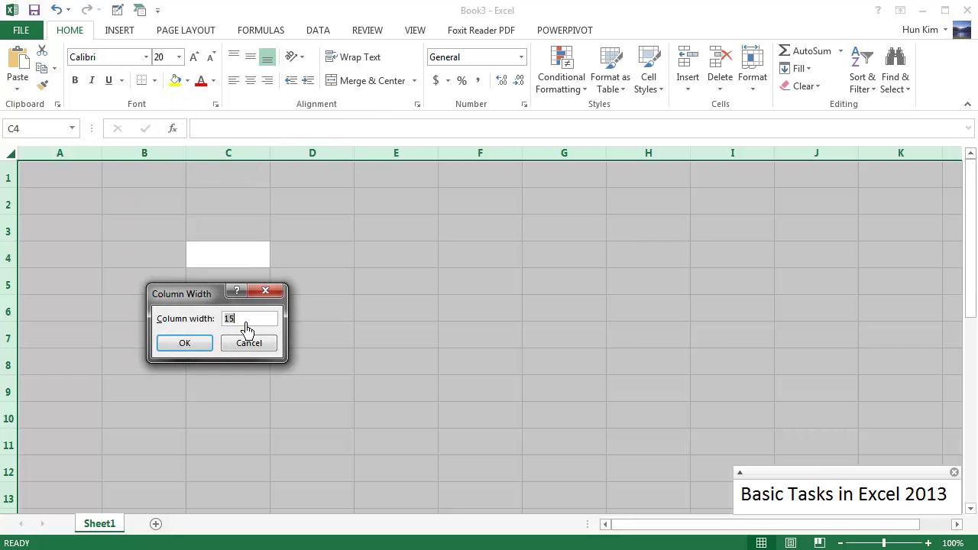
pyautogui.click(191, 344)
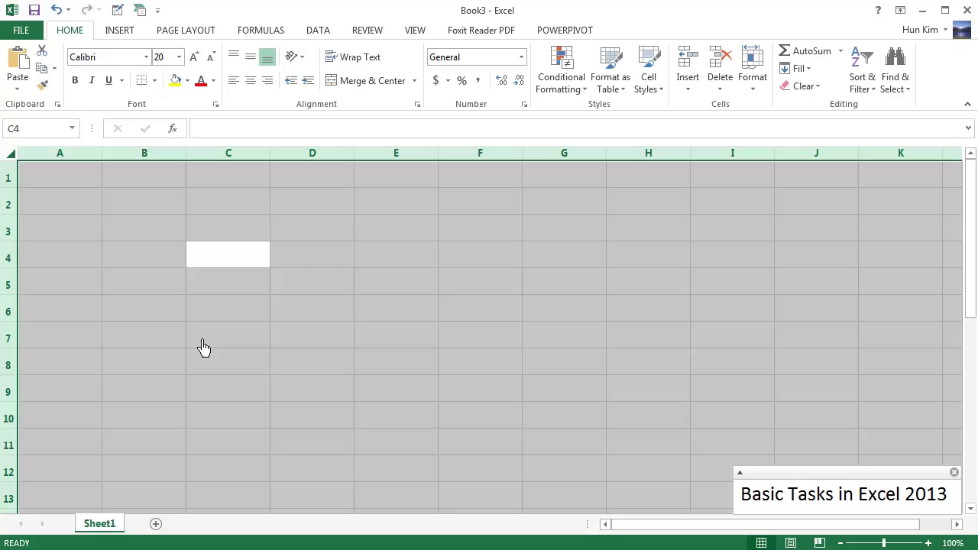
pyautogui.rightClick(11, 176)
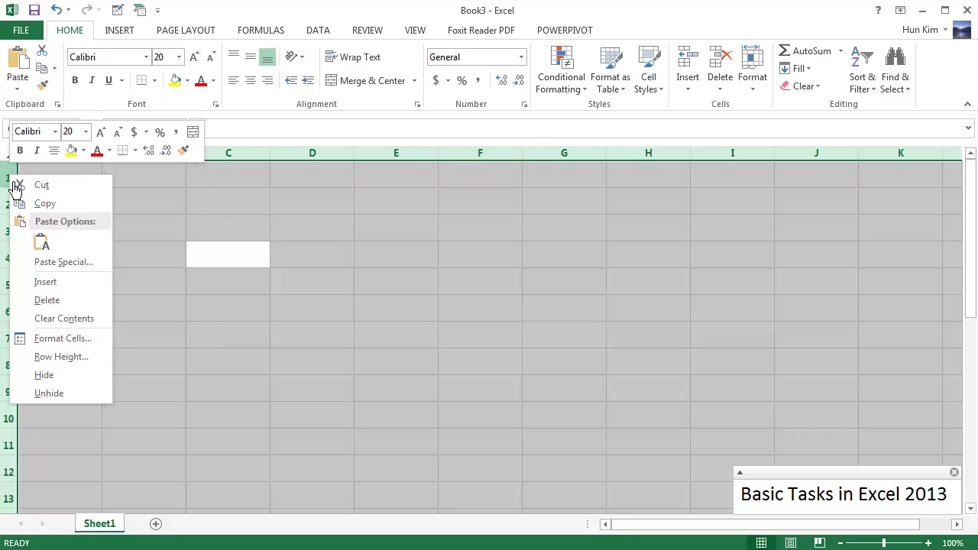
pyautogui.click(84, 373)
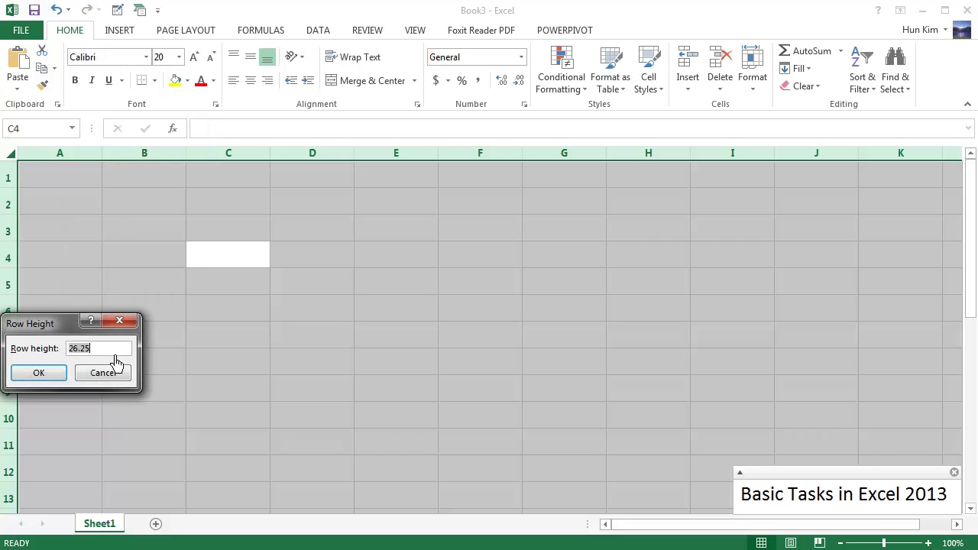
pyautogui.write('50')
pyautogui.press('Tab')
pyautogui.press('Return')
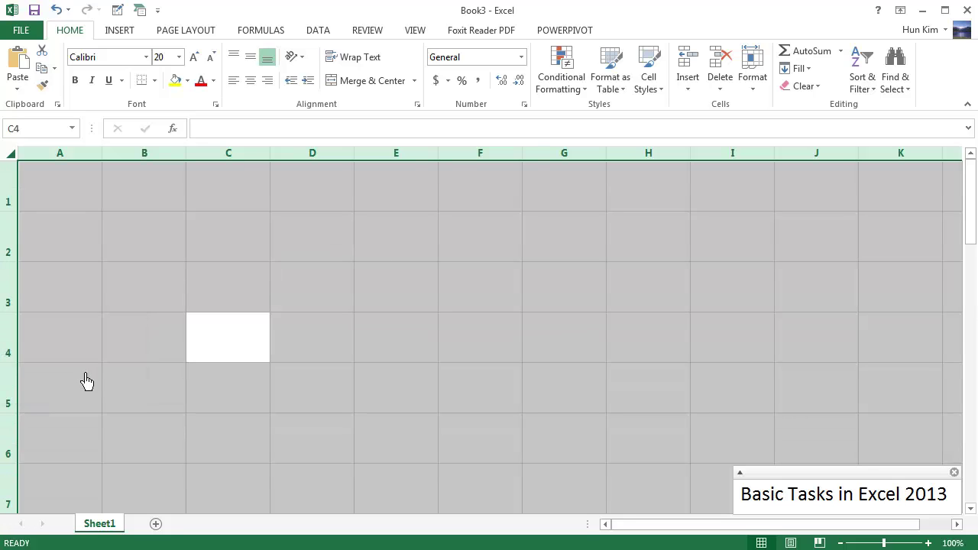
pyautogui.click(79, 208)
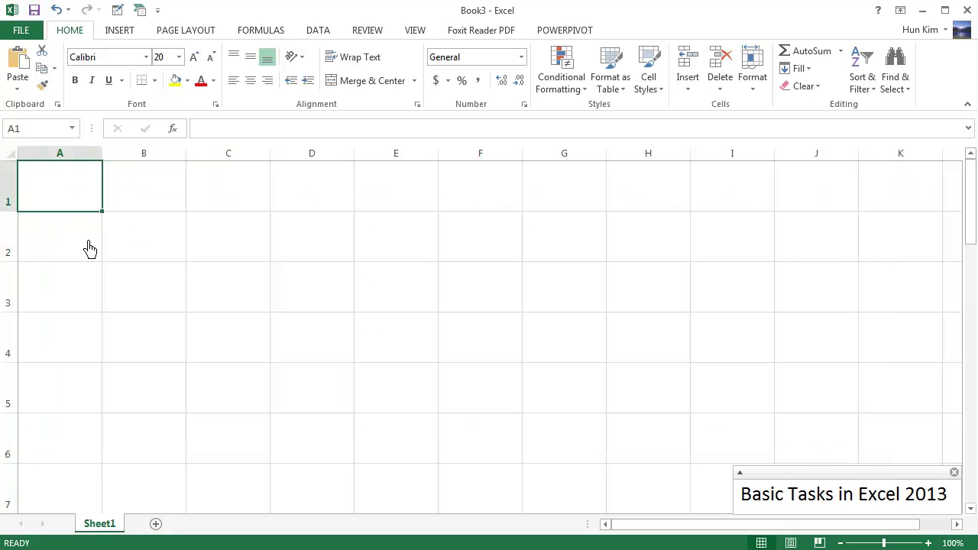
pyautogui.click(95, 333)
pyautogui.click(175, 297)
pyautogui.click(252, 298)
pyautogui.click(239, 244)
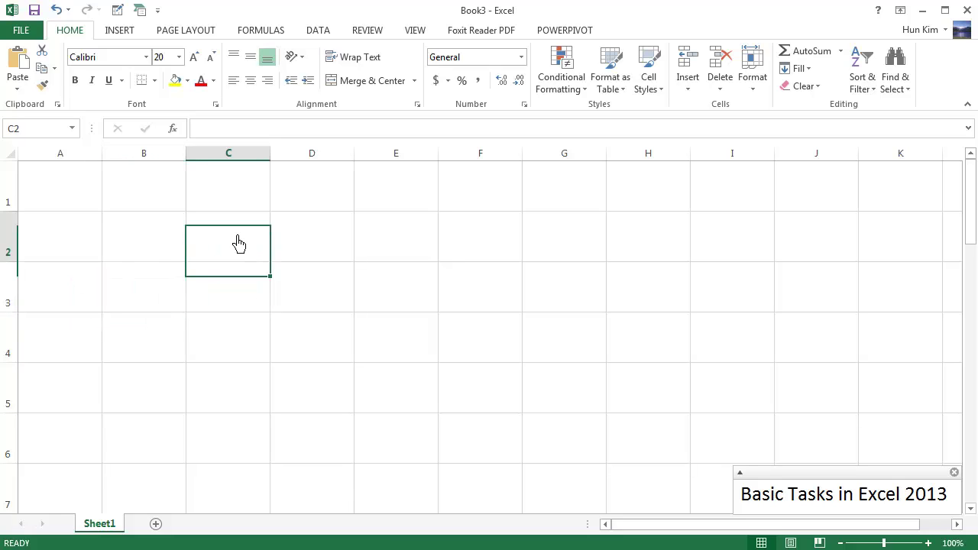
pyautogui.click(334, 243)
pyautogui.click(341, 293)
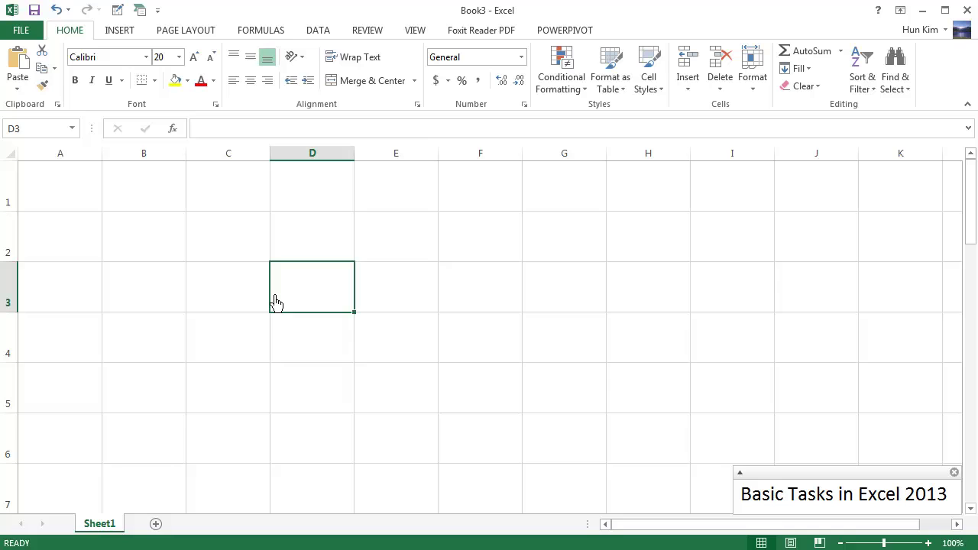
pyautogui.hotkey('ctrl', 'z')
pyautogui.click(228, 293)
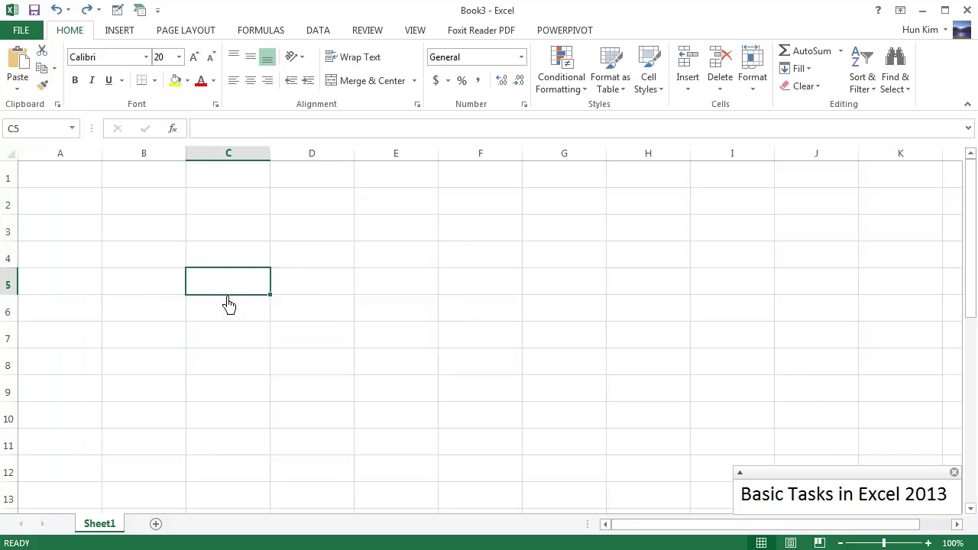
pyautogui.click(167, 282)
pyautogui.click(163, 263)
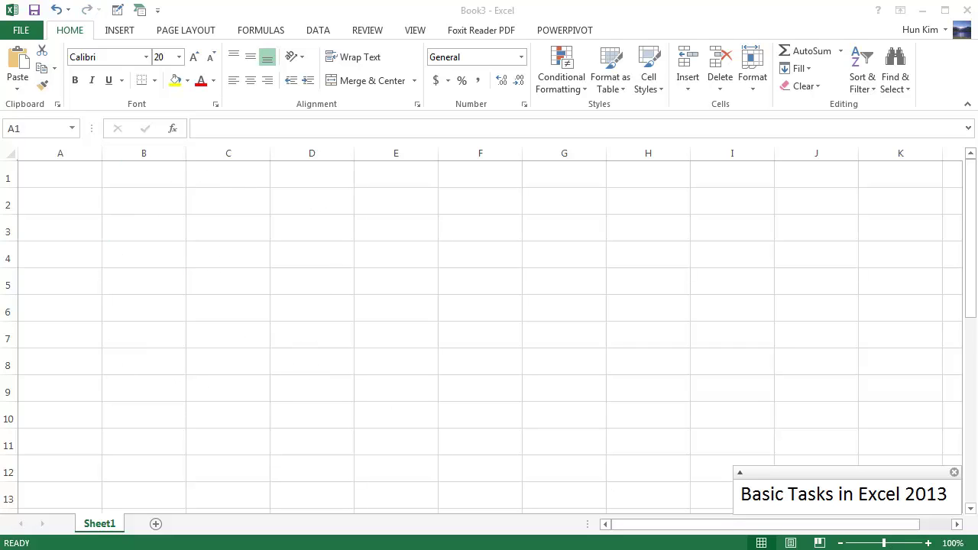
# Enter 'Business A', 'Business B' and 'Business C' in cells A1 to A3
pyautogui.click(64, 185)
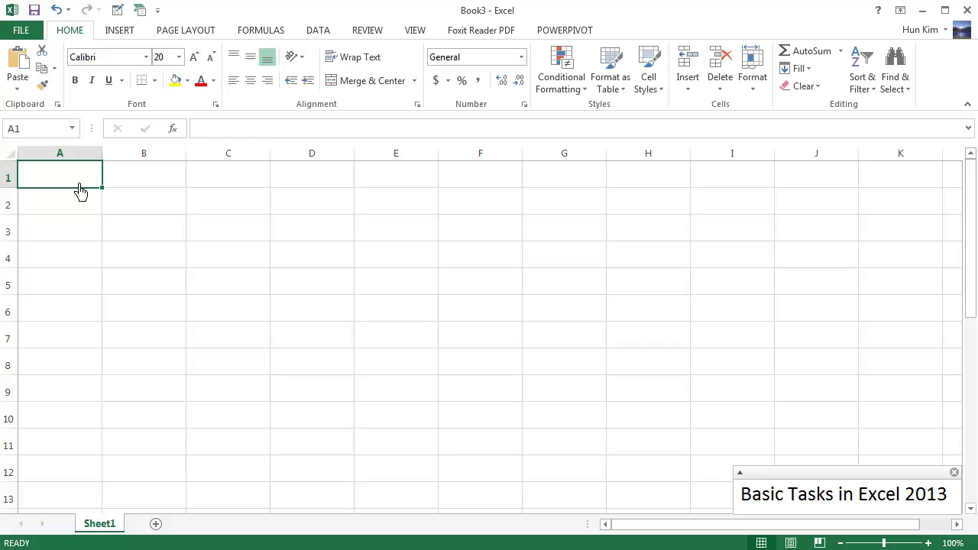
pyautogui.write('Busi')
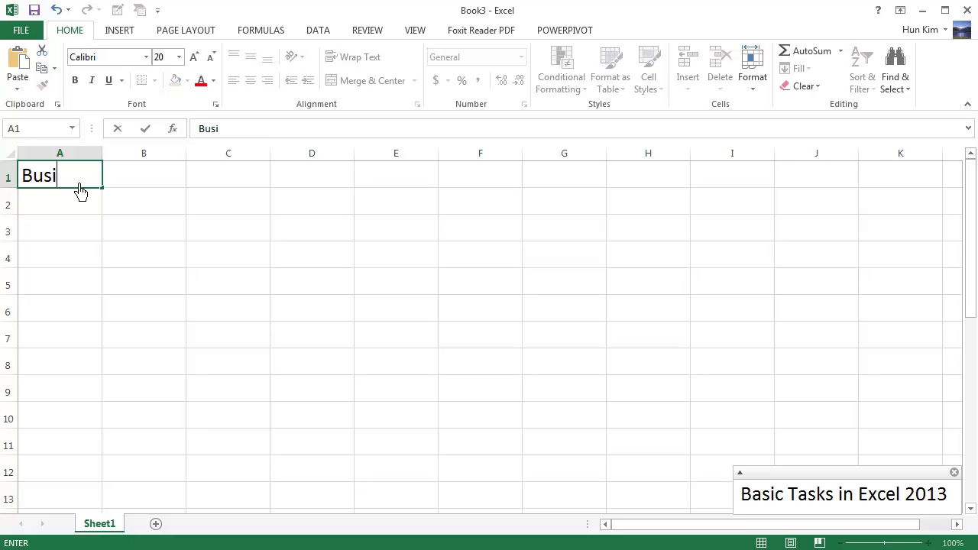
pyautogui.write('ness A')
pyautogui.press('Return')
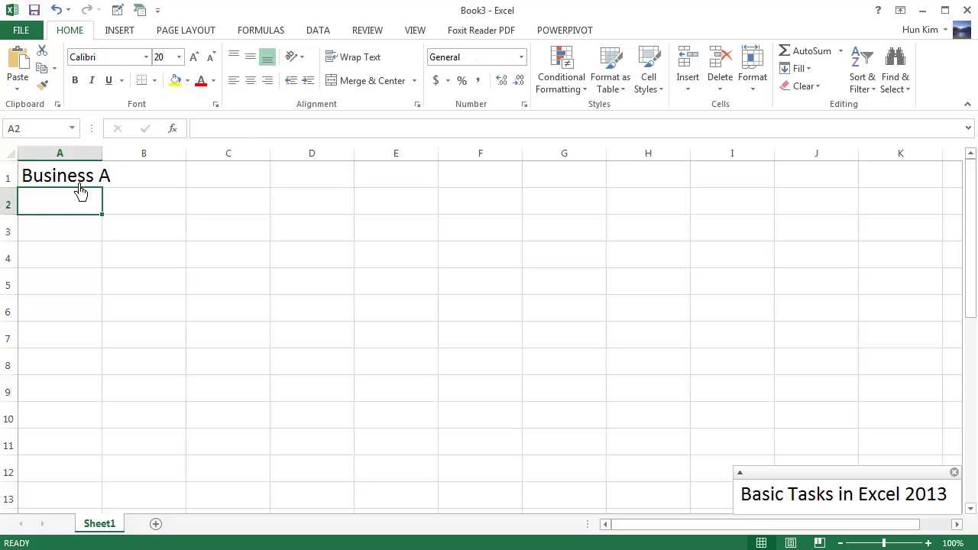
pyautogui.write('Bus')
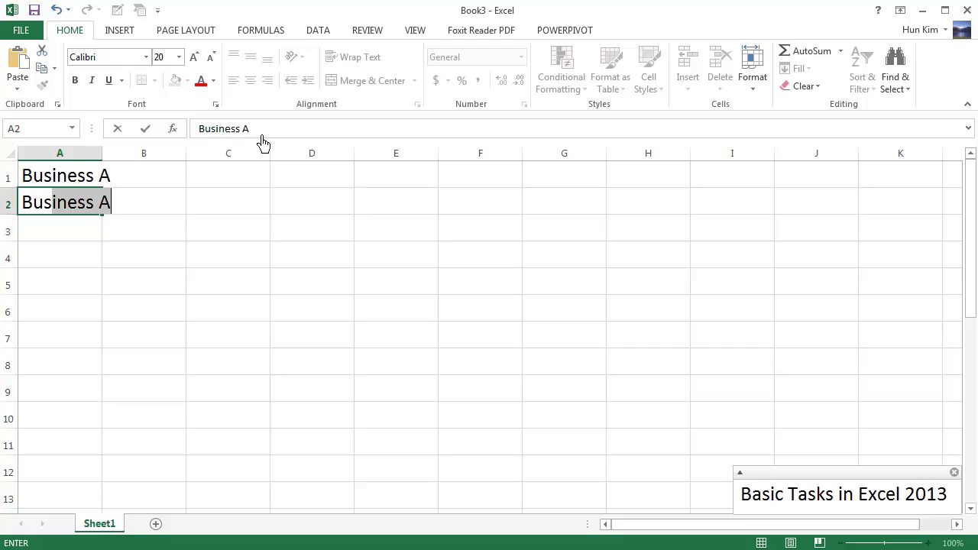
pyautogui.press('F2')
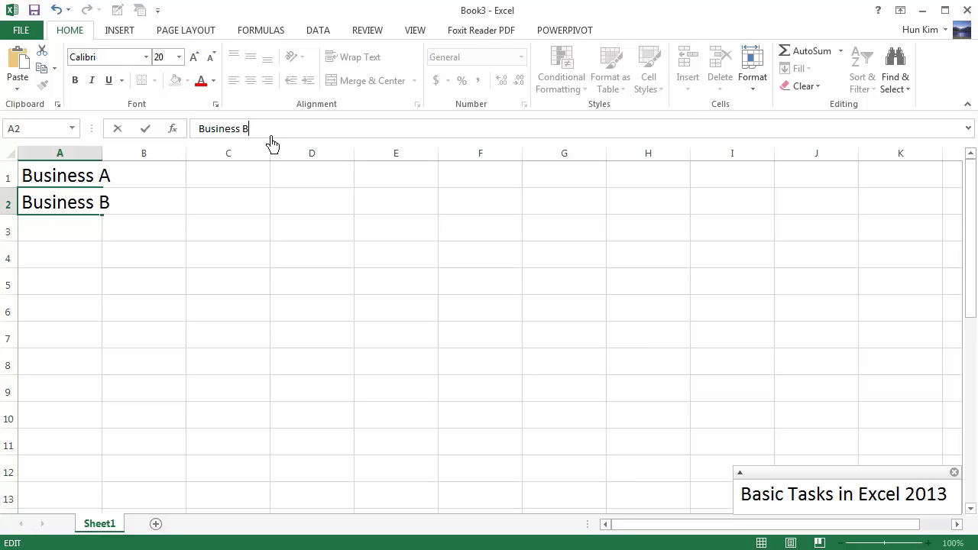
pyautogui.press('Return')
pyautogui.write('B')
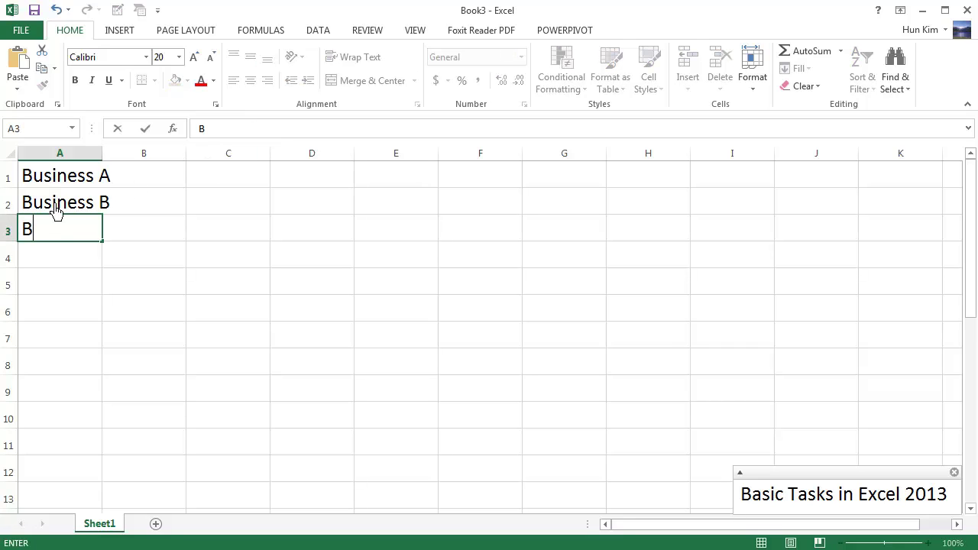
pyautogui.write('usiness C')
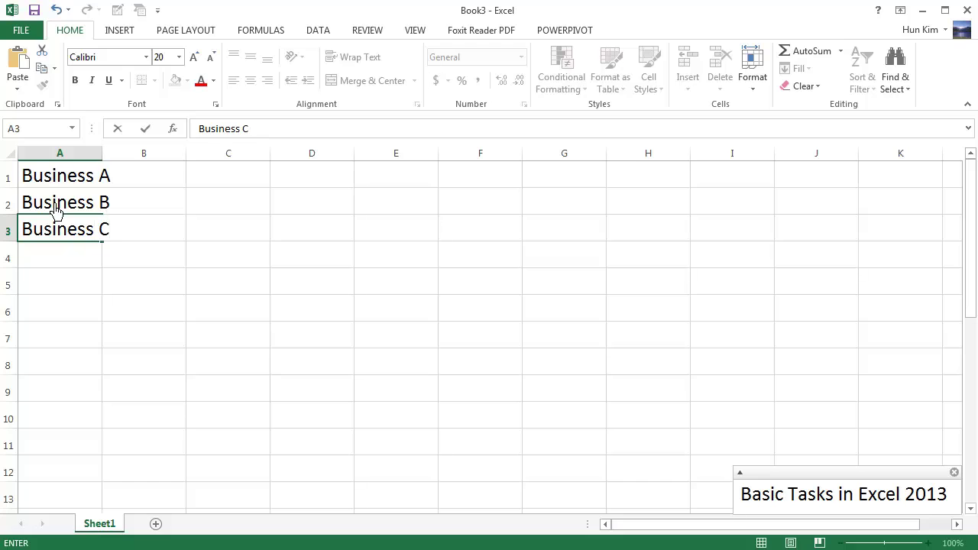
pyautogui.press('Return')
pyautogui.click(95, 183)
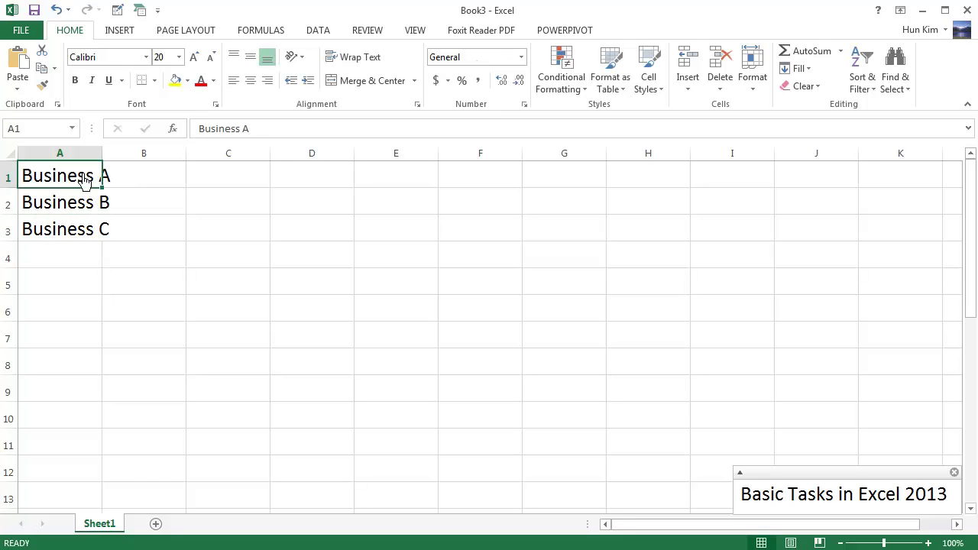
# AutoFit column A so the three business names fit exactly
pyautogui.click(126, 185)
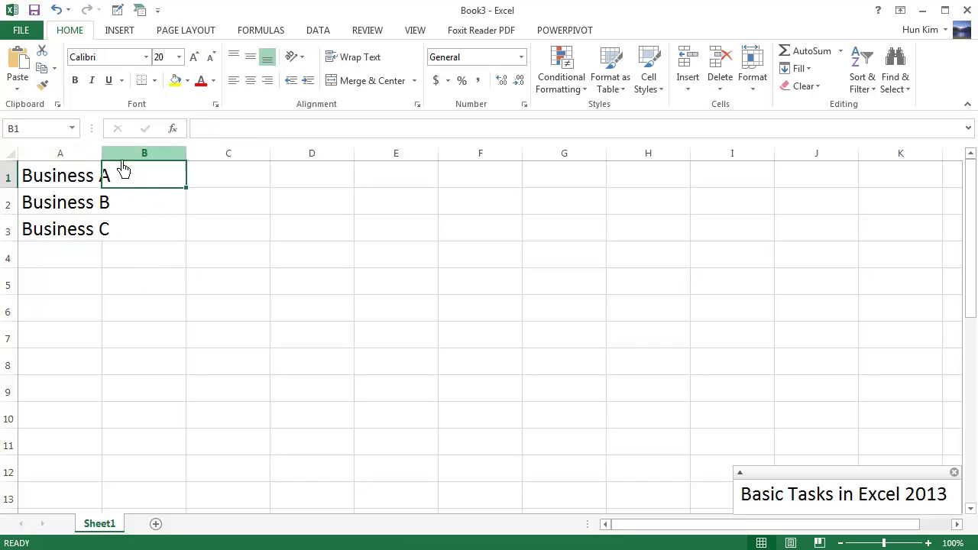
pyautogui.click(82, 185)
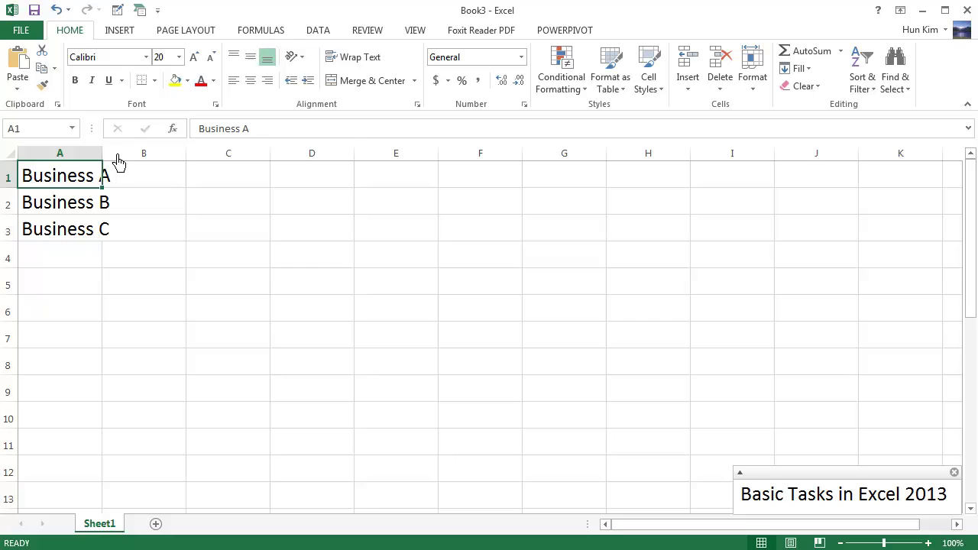
pyautogui.hotkey('alt', 'h')
pyautogui.press('o')
pyautogui.press('i')
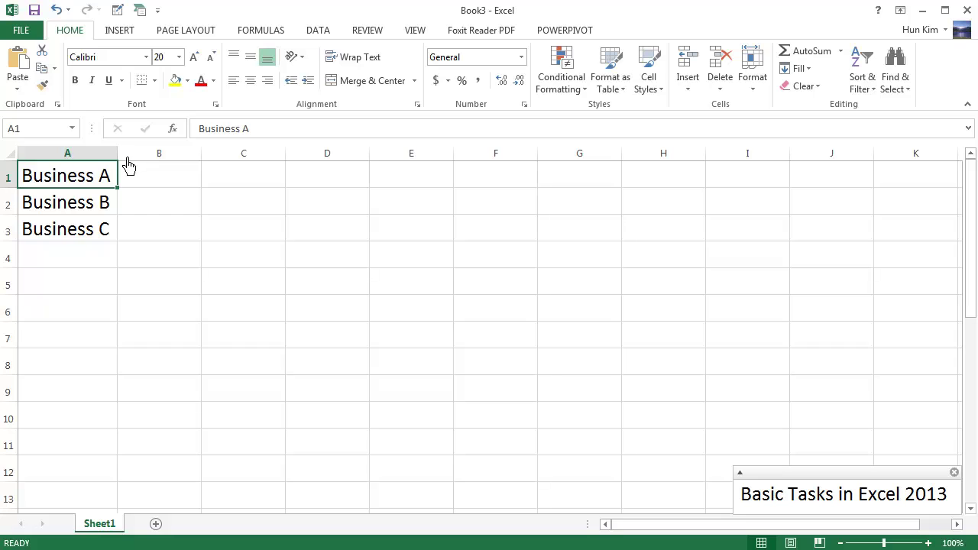
pyautogui.moveTo(128, 162); pyautogui.dragTo(95, 162)
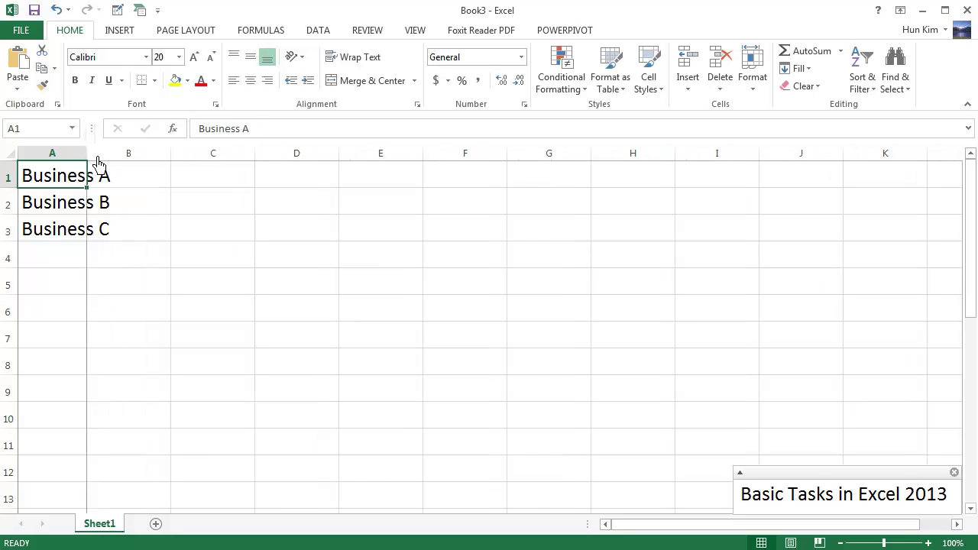
pyautogui.doubleClick(97, 162)
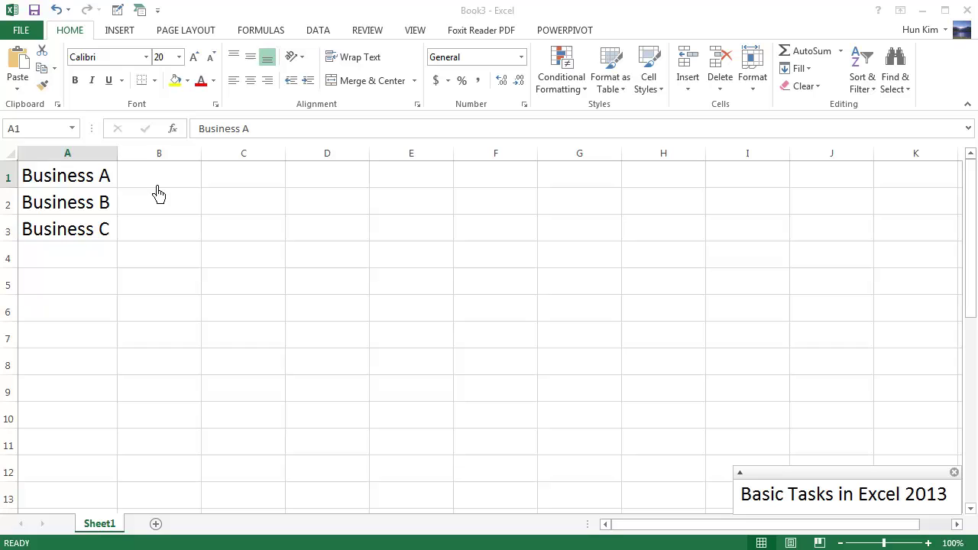
# Enter 20000, 100000 and 40000 in cells B1 to B3
pyautogui.click(182, 186)
pyautogui.write('20000')
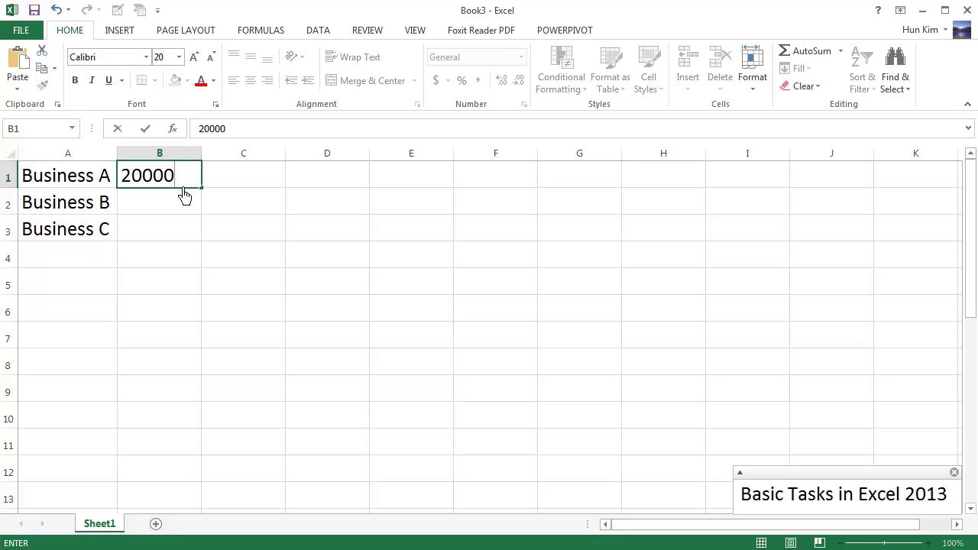
pyautogui.press('Return')
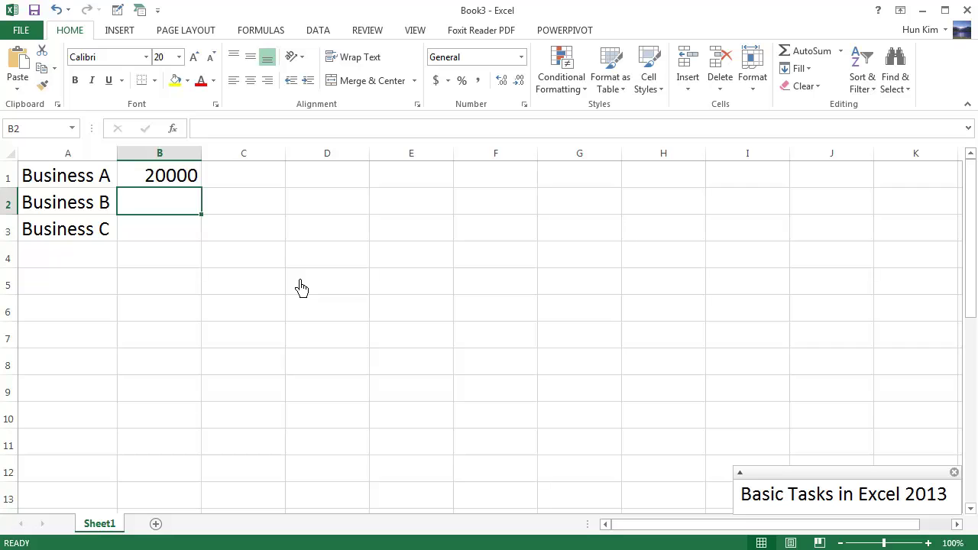
pyautogui.write('100000')
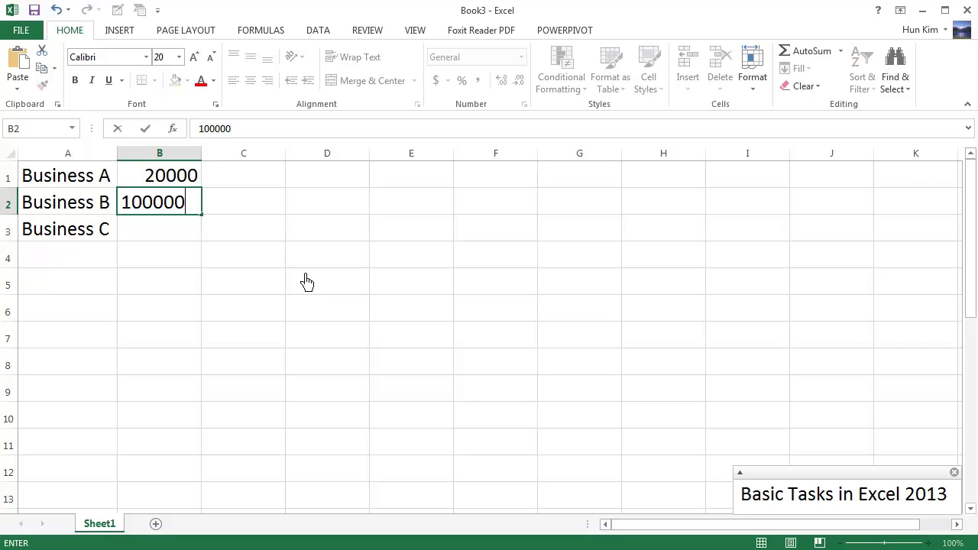
pyautogui.press('Return')
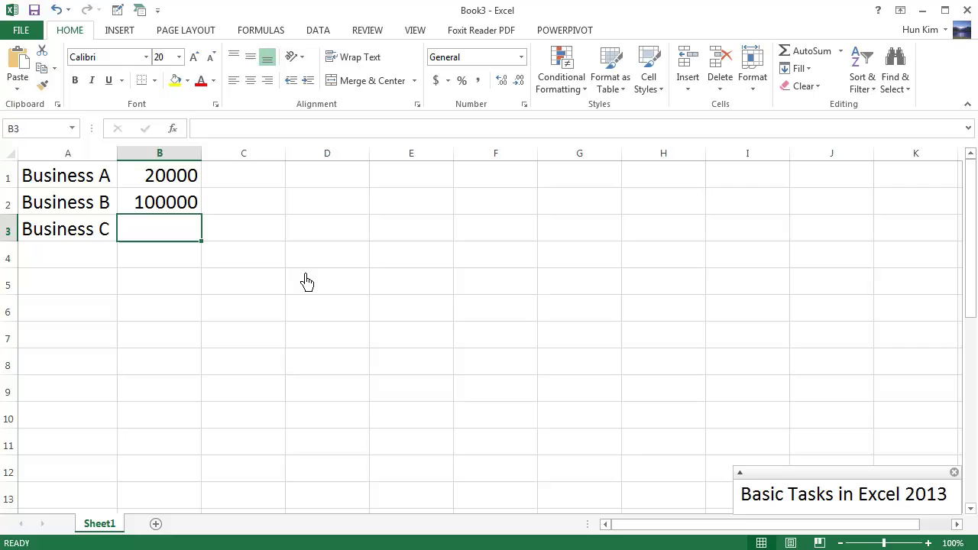
pyautogui.write('40000')
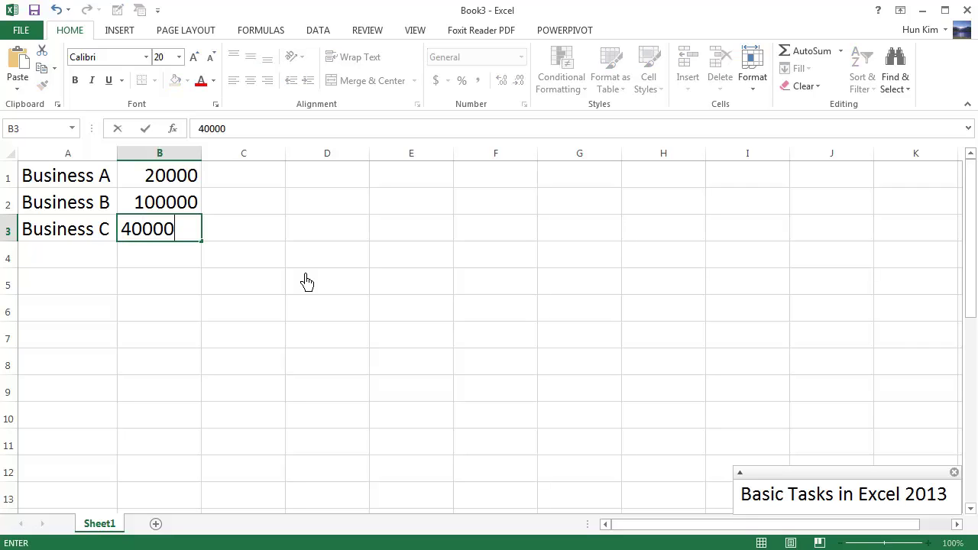
pyautogui.press('Return')
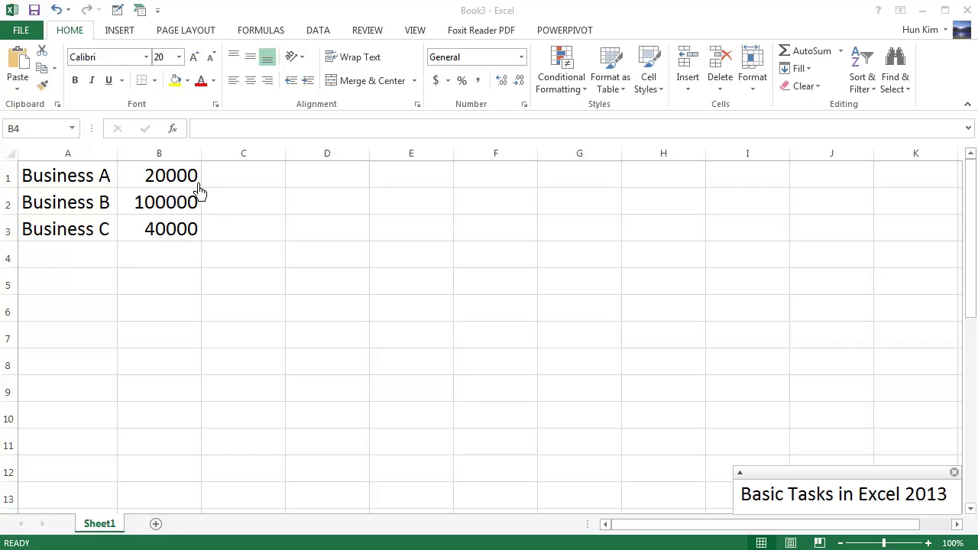
# Insert =SUM(B1:B3) into B4 with AutoSum, giving 160000
pyautogui.click(168, 266)
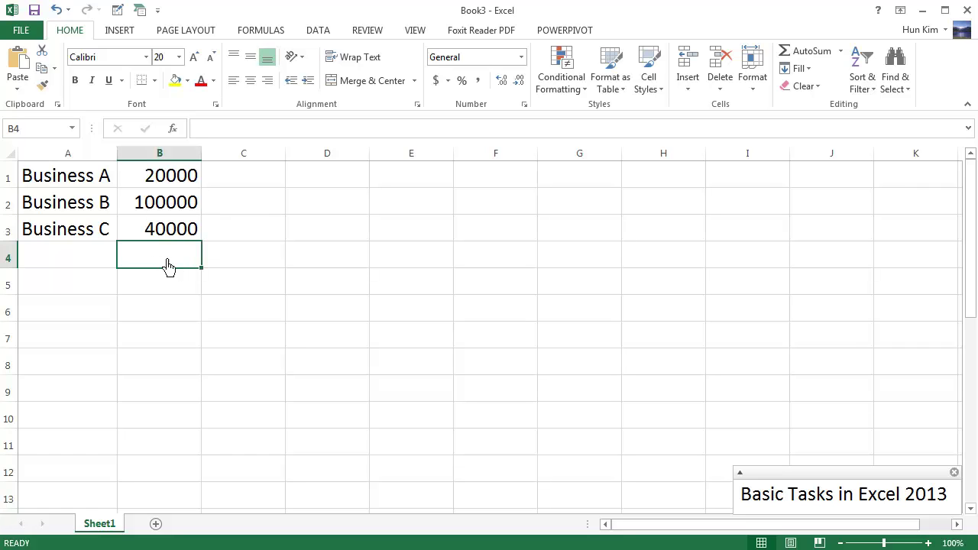
pyautogui.click(811, 51)
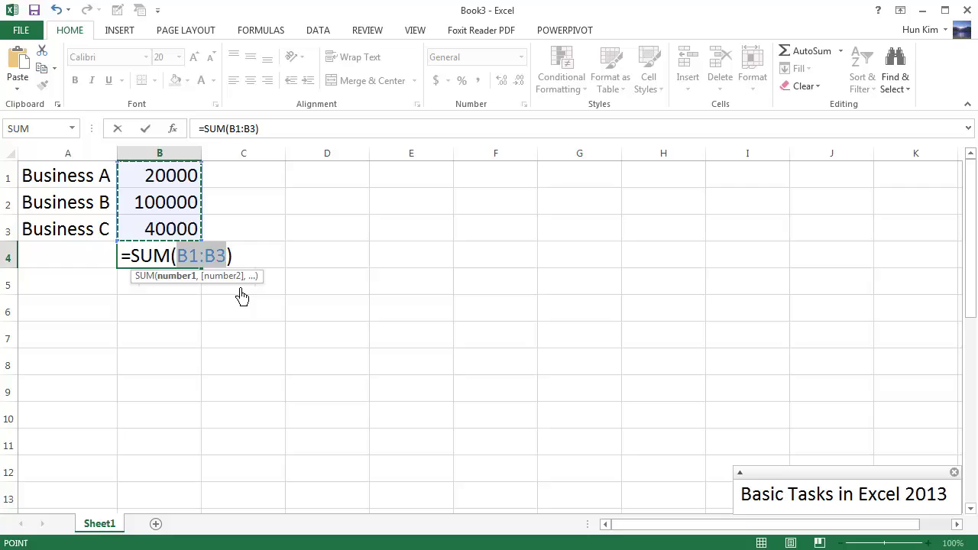
pyautogui.press('Return')
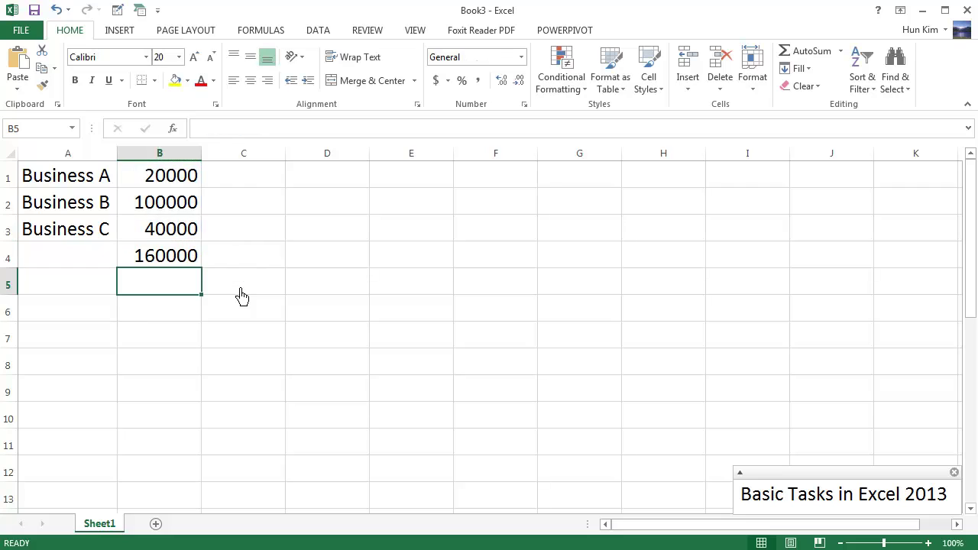
# Start rewriting B4's formula in the formula bar, then cancel to keep the total
pyautogui.click(179, 263)
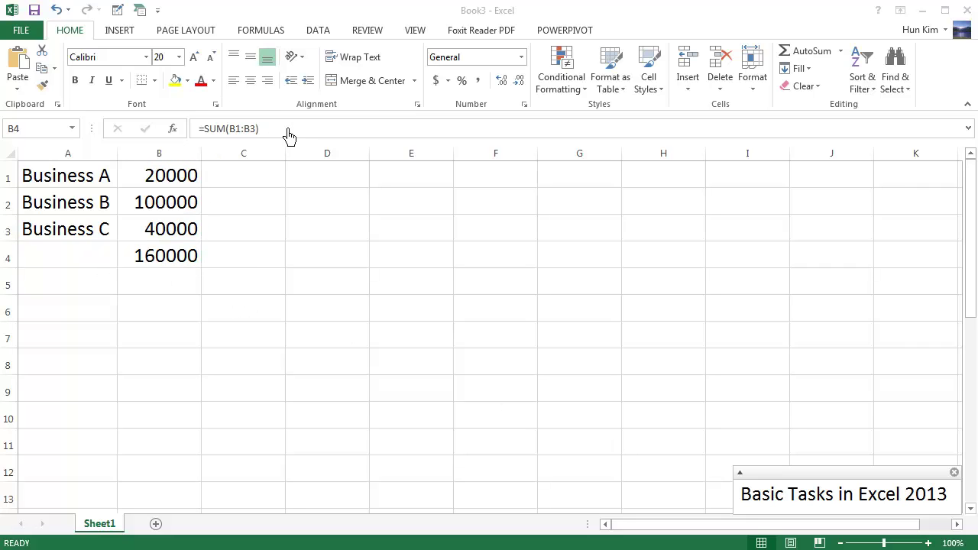
pyautogui.click(251, 132)
pyautogui.moveTo(252, 131); pyautogui.dragTo(191, 131)
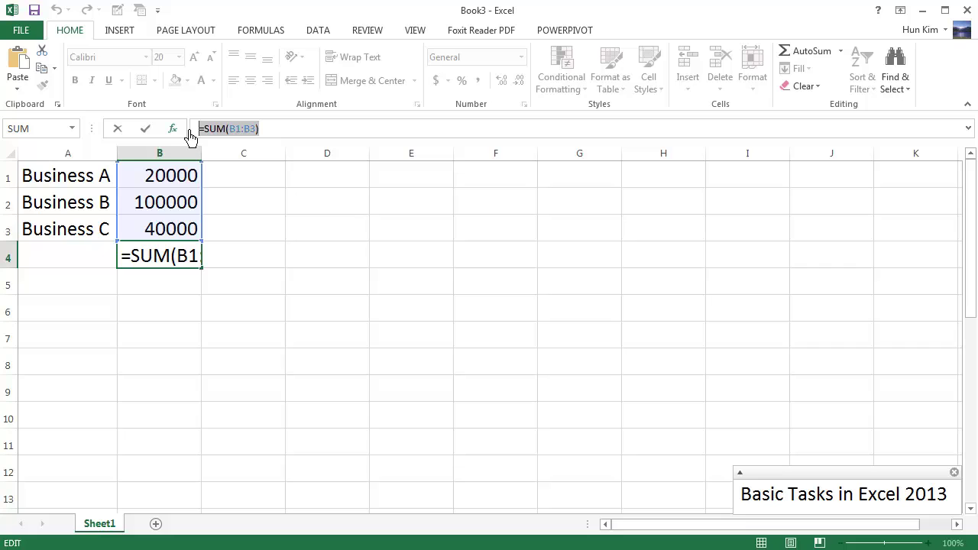
pyautogui.write('=')
pyautogui.click(166, 298)
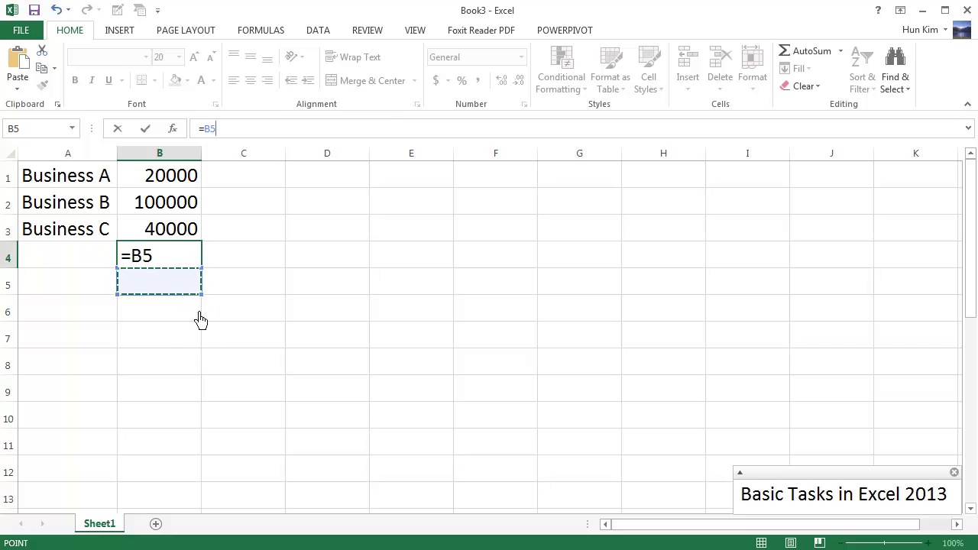
pyautogui.press('Escape')
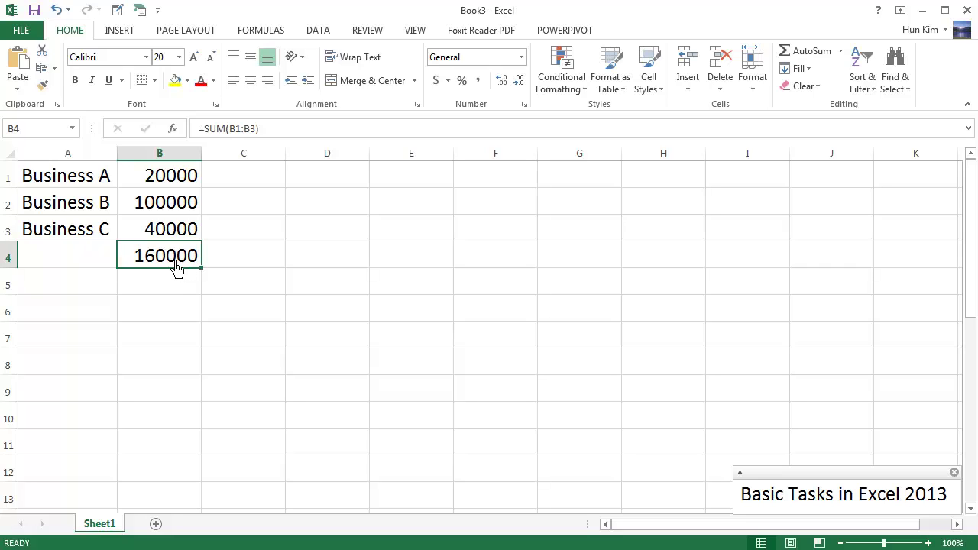
# Clear B4 and retype =sum(B1:B3) by hand, then check the formula
pyautogui.press('Delete')
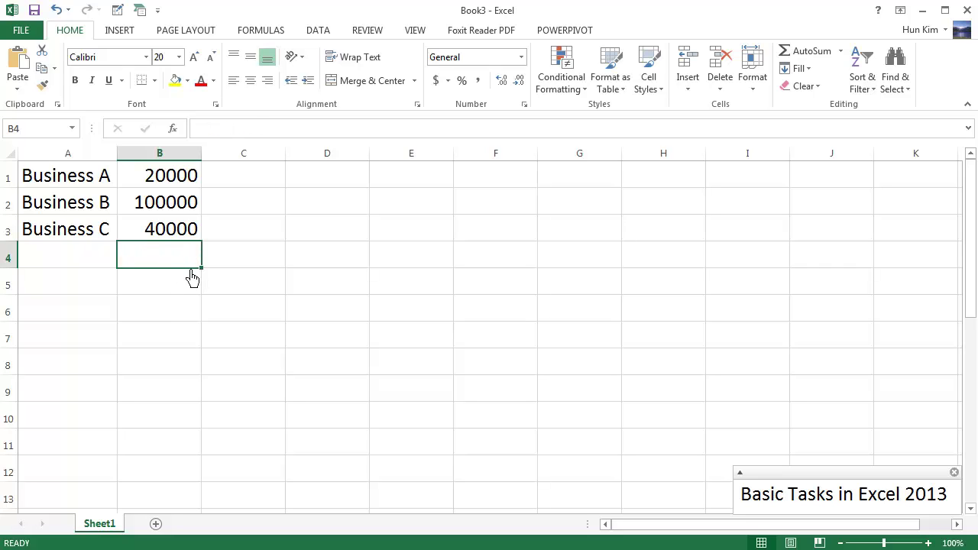
pyautogui.write('=')
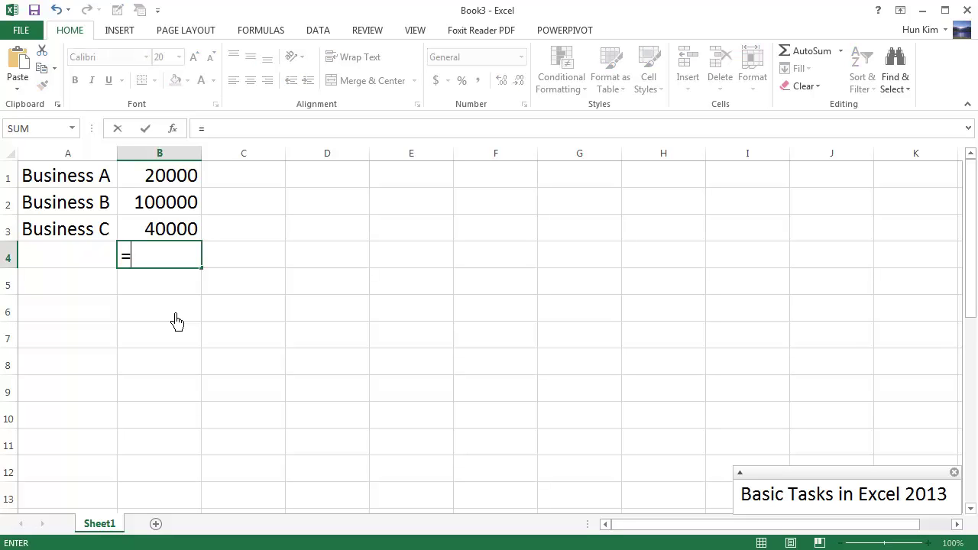
pyautogui.write('sum')
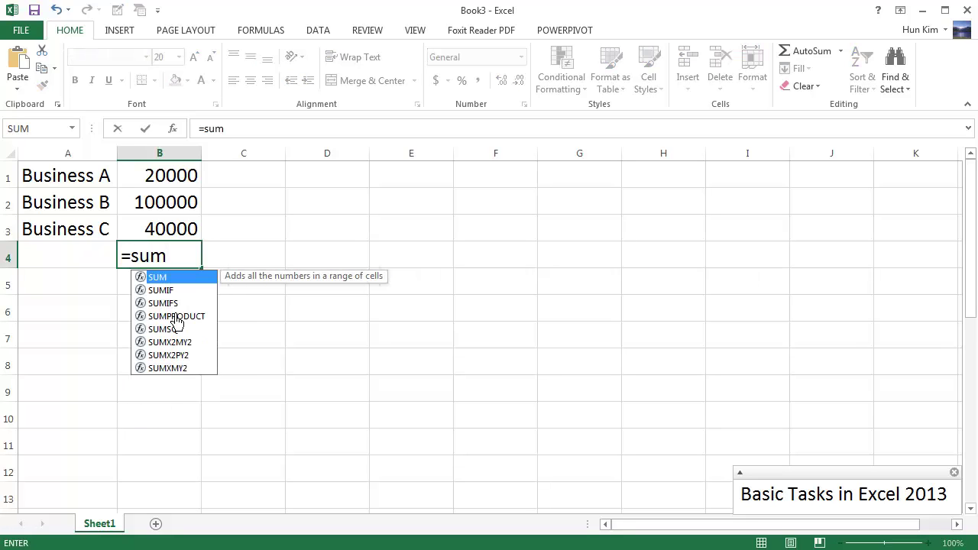
pyautogui.write('(')
pyautogui.click(171, 181)
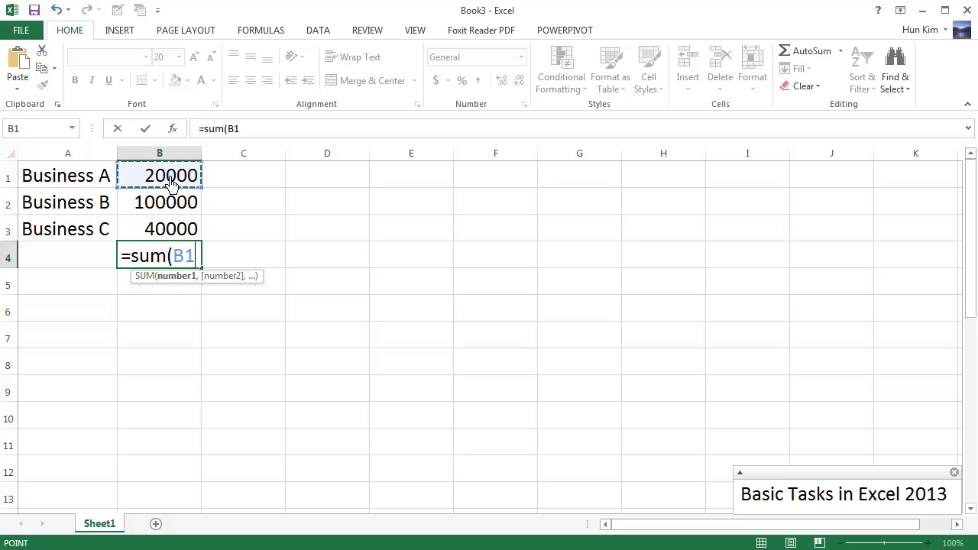
pyautogui.moveTo(171, 182); pyautogui.dragTo(194, 225)
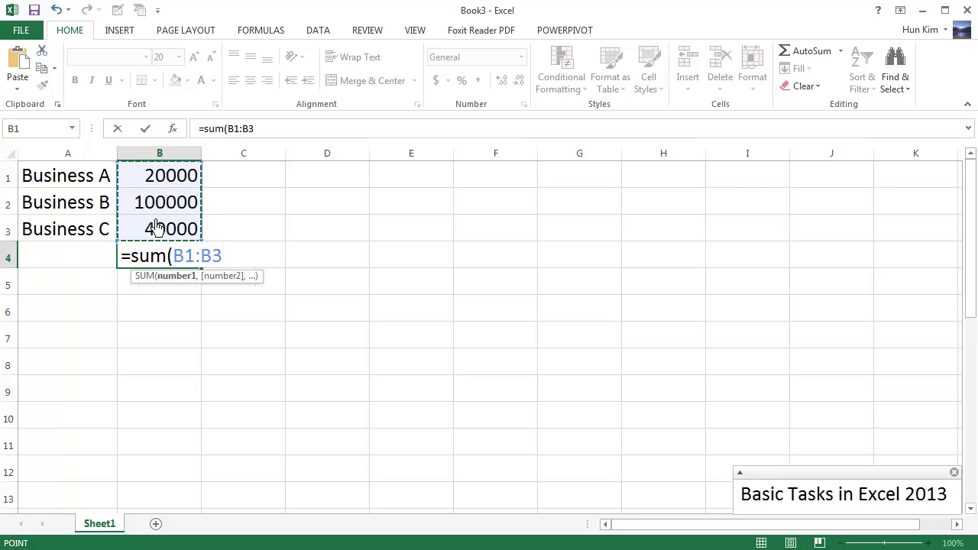
pyautogui.write(')')
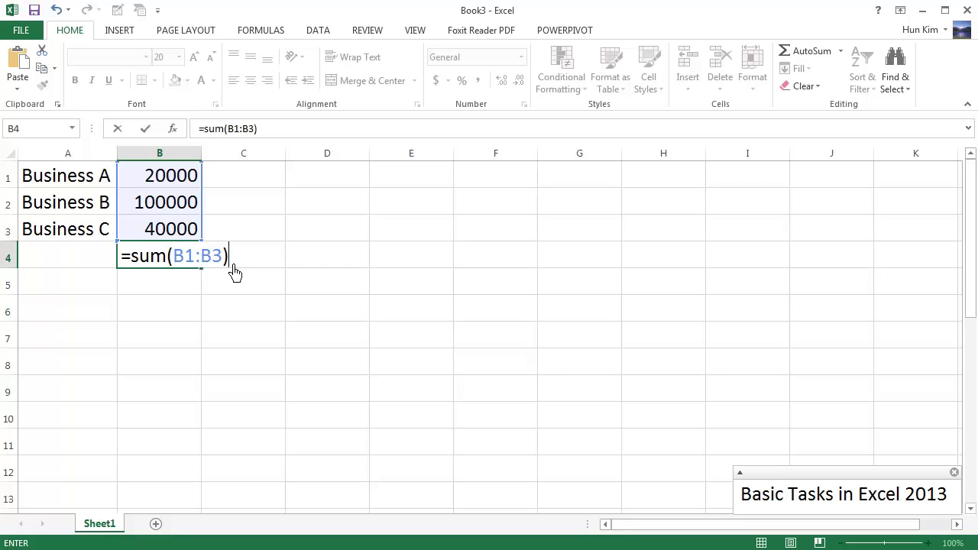
pyautogui.press('Return')
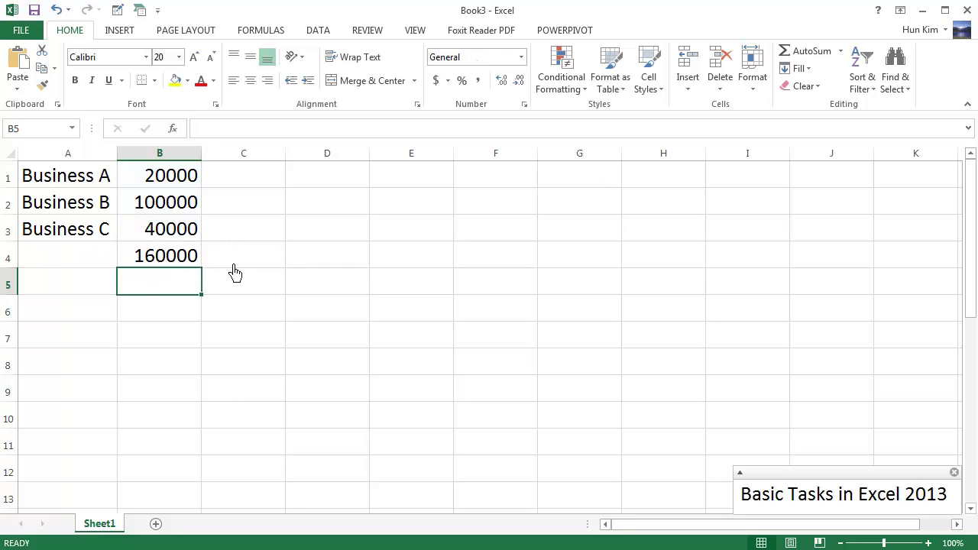
pyautogui.click(176, 265)
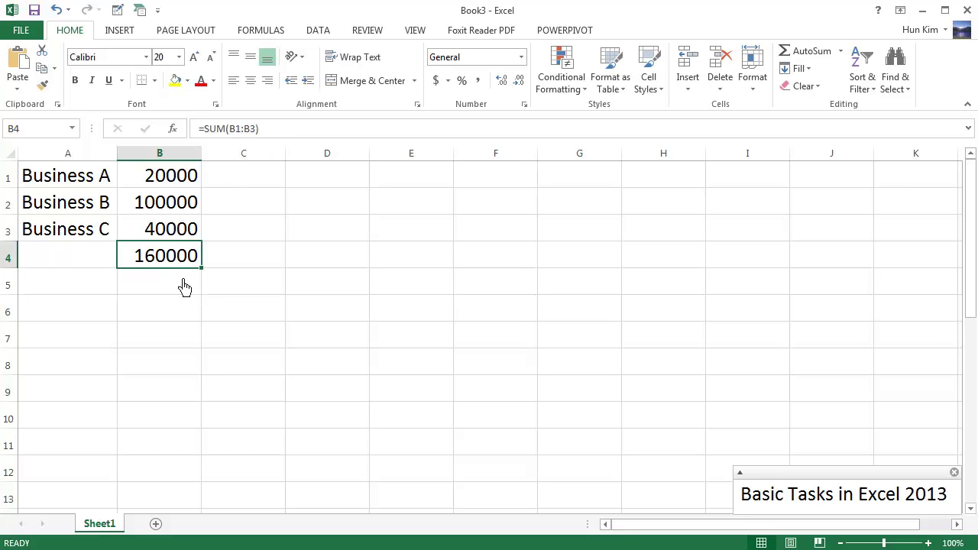
# Clear B4 and reinsert =SUM(B1:B3) with Alt+=, showing 160000
pyautogui.press('Delete')
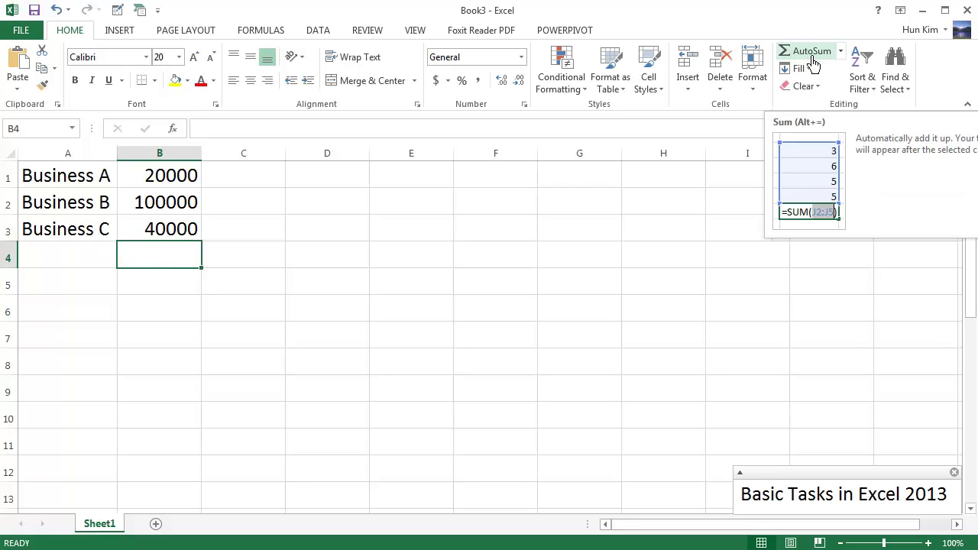
pyautogui.click(841, 52)
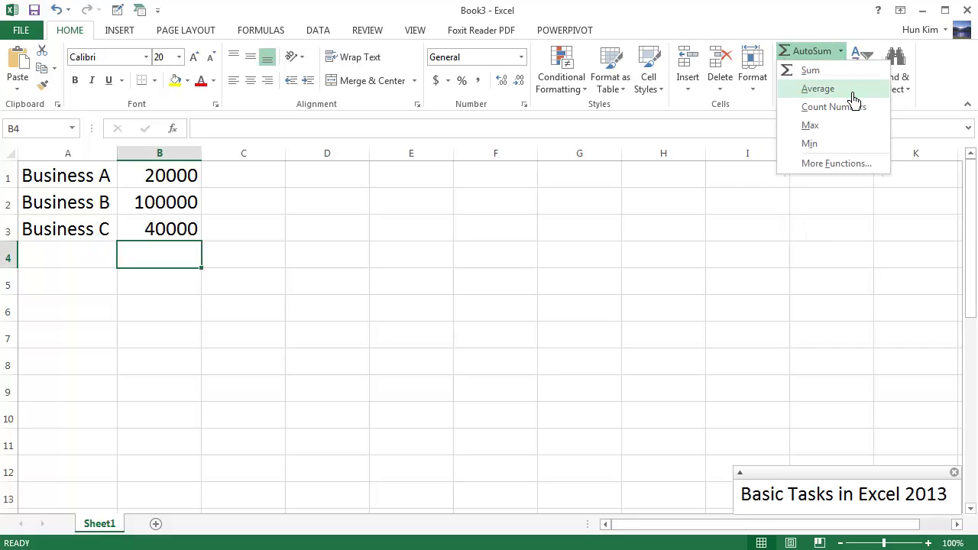
pyautogui.press('Escape')
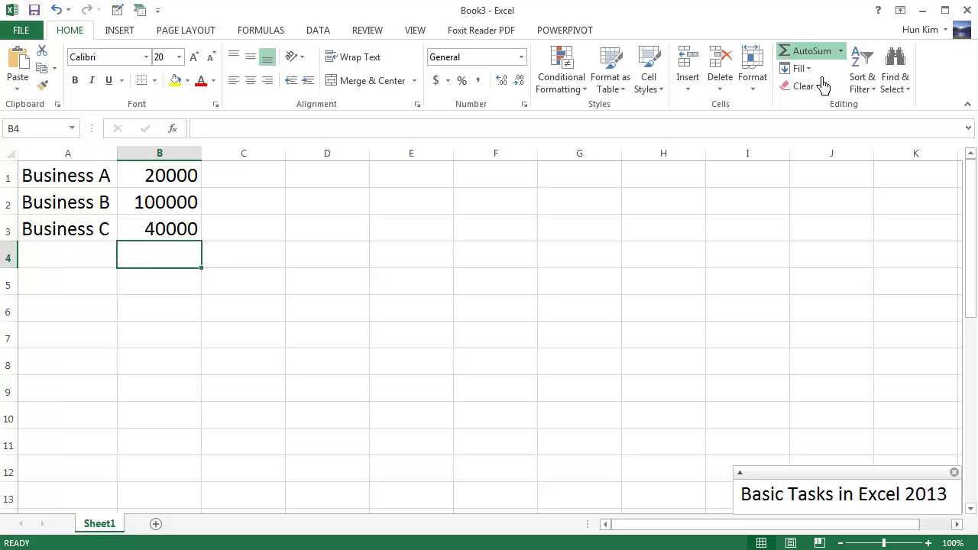
pyautogui.hotkey('alt', '=')
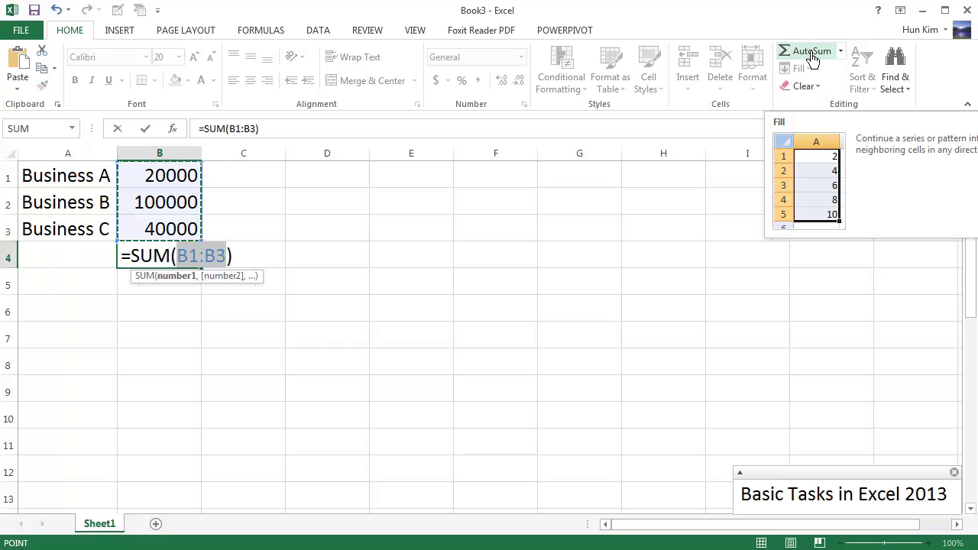
pyautogui.press('Return')
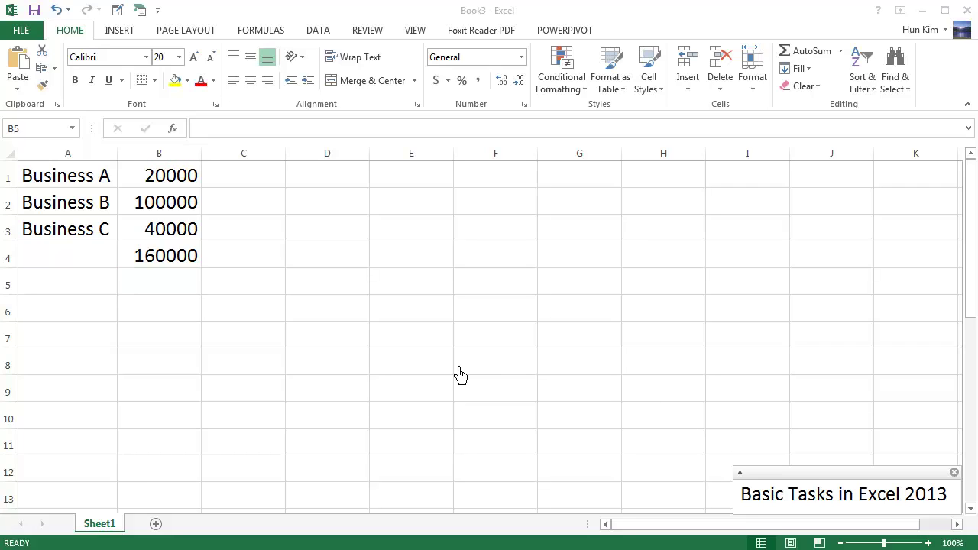
# Enter =2+3 in A6 and =7-1 in C6, giving 5 and 6
pyautogui.click(99, 317)
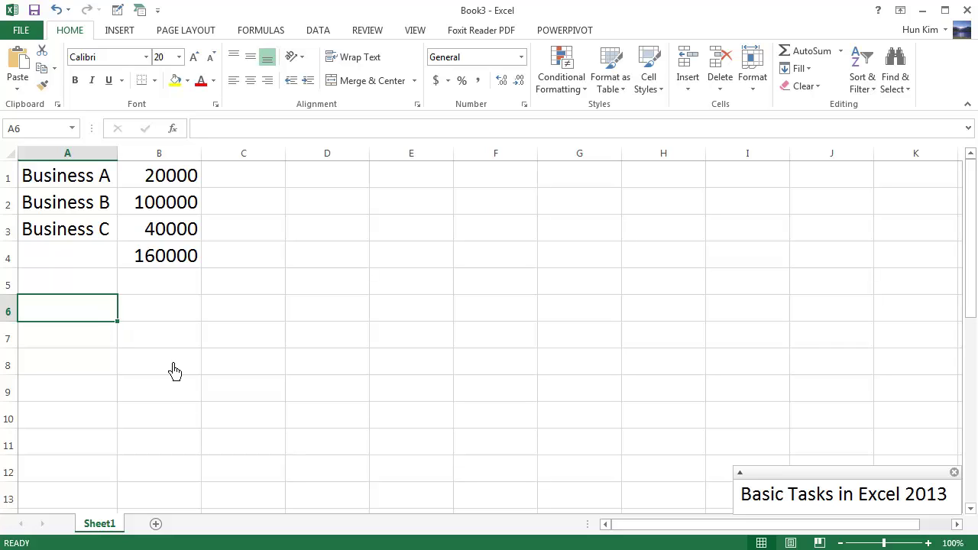
pyautogui.write('=')
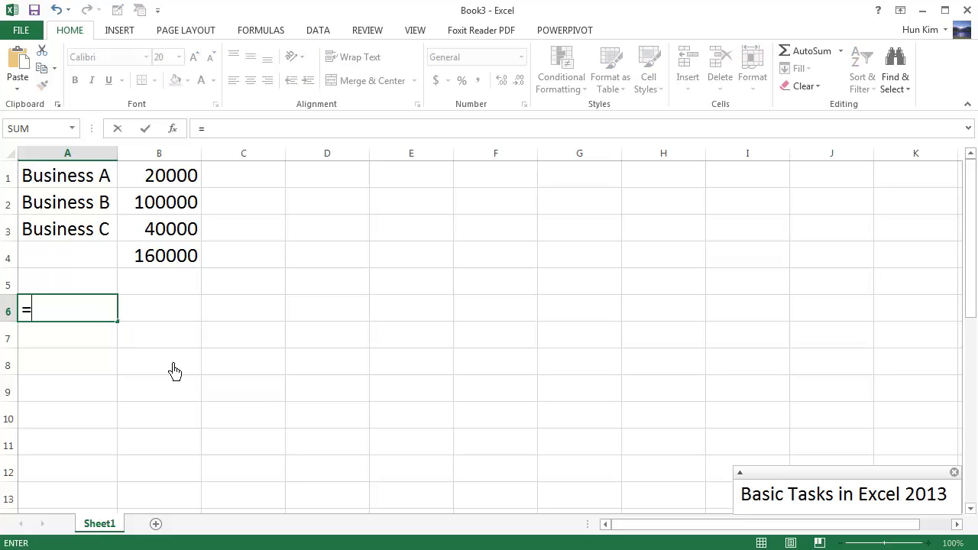
pyautogui.write('2+3')
pyautogui.press('Return')
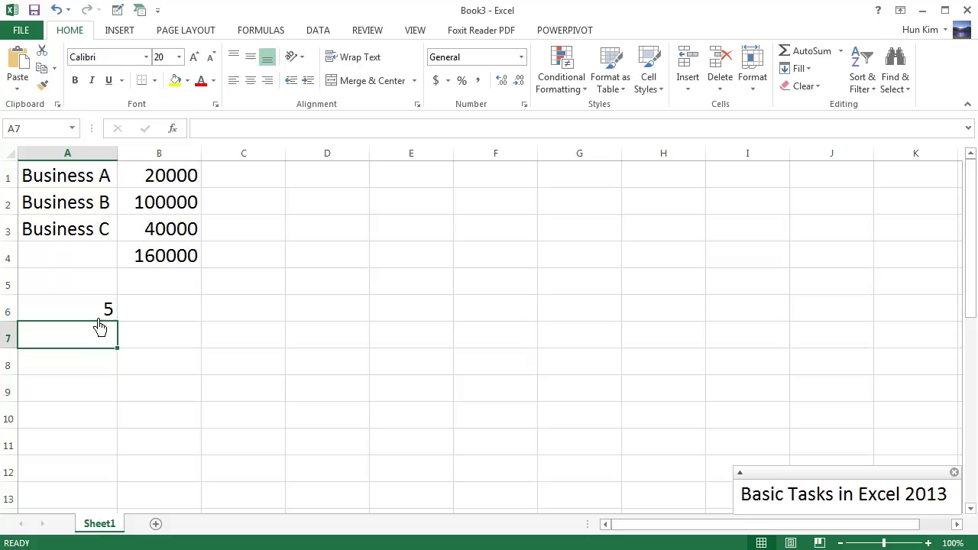
pyautogui.click(104, 309)
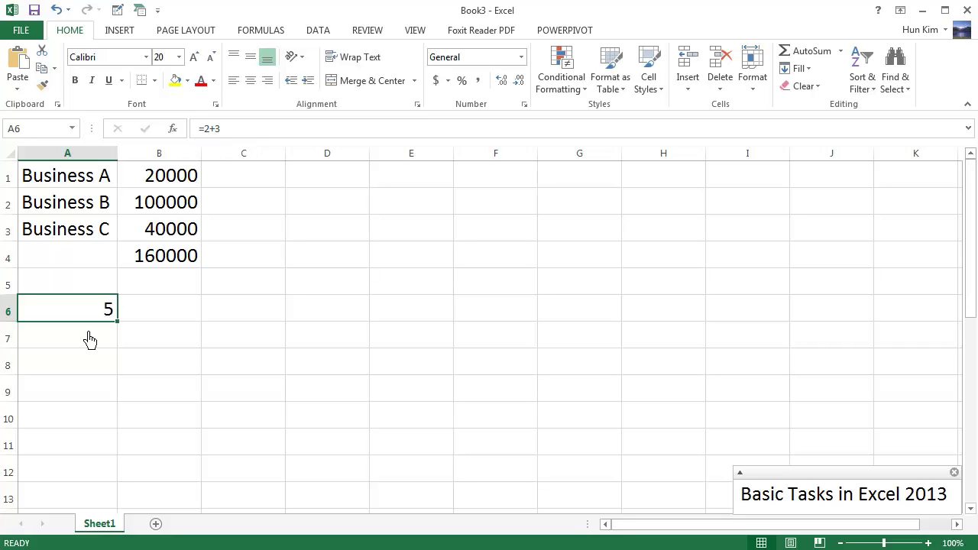
pyautogui.click(231, 320)
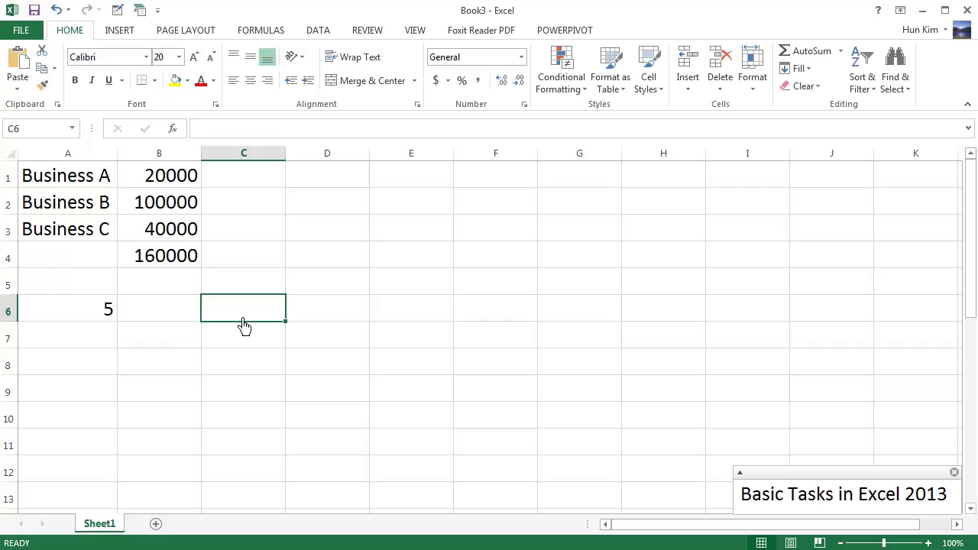
pyautogui.write('=')
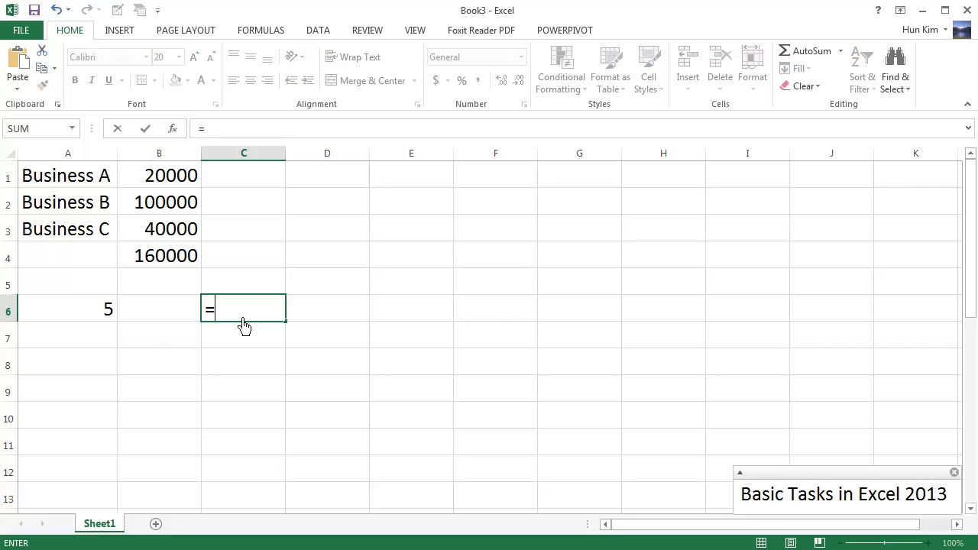
pyautogui.write('7-1')
pyautogui.press('Return')
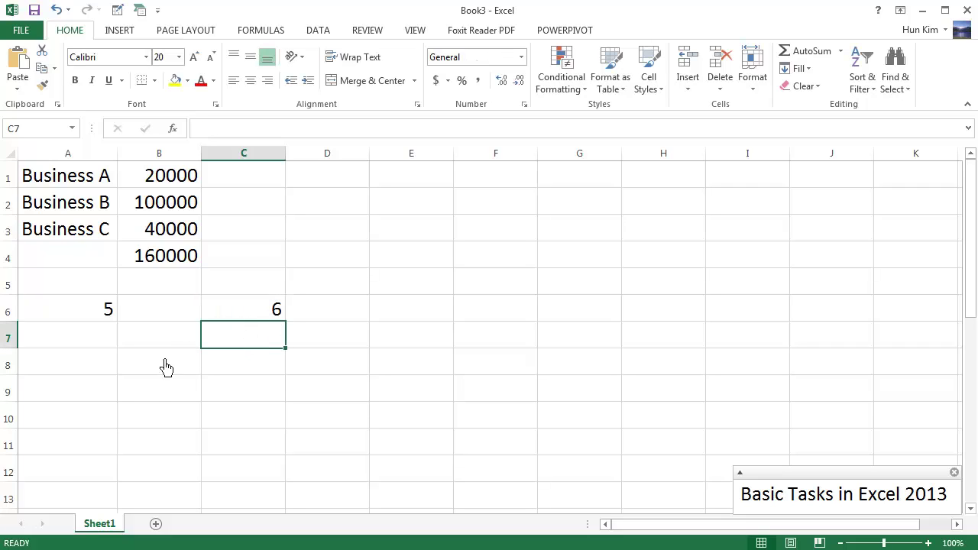
# Enter =3*2 in F3 so it shows 6
pyautogui.click(525, 246)
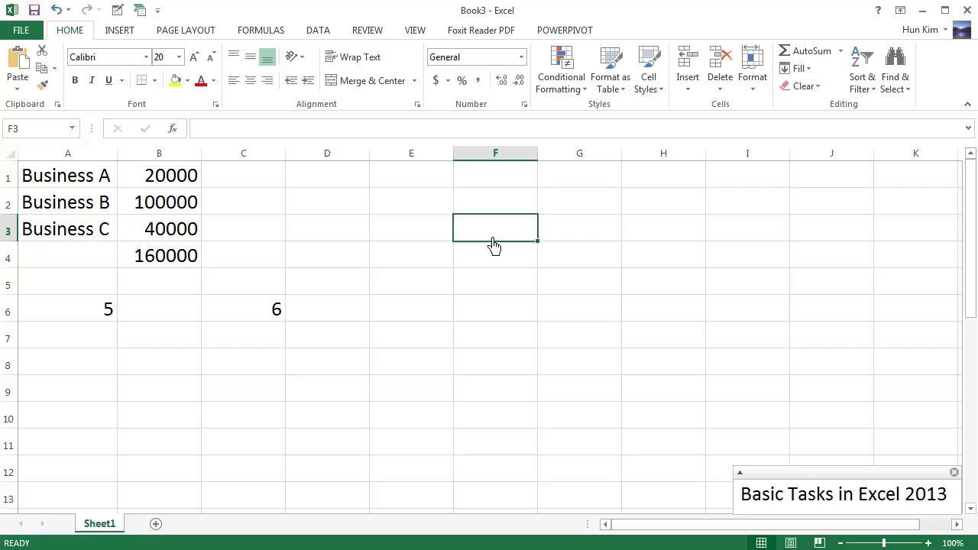
pyautogui.write('=')
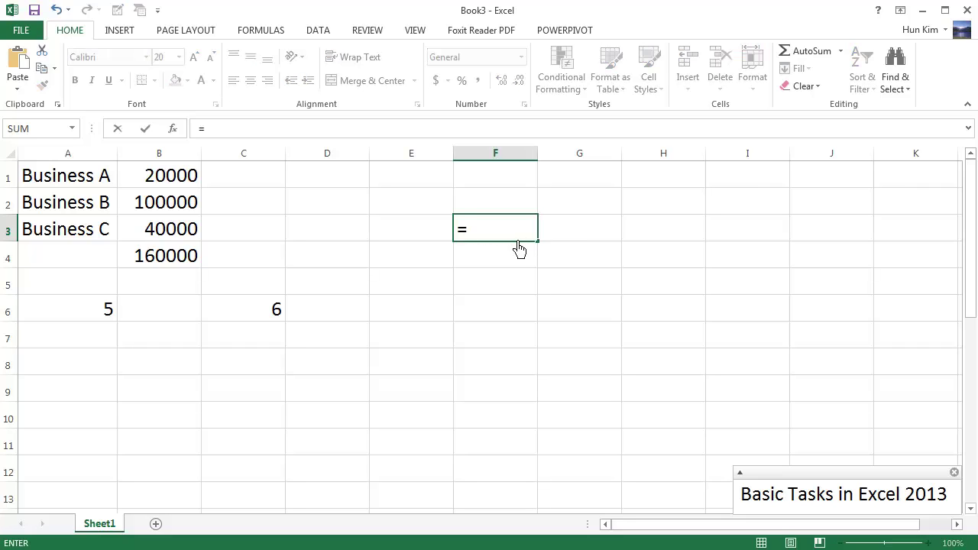
pyautogui.write('3*2')
pyautogui.doubleClick(486, 233)
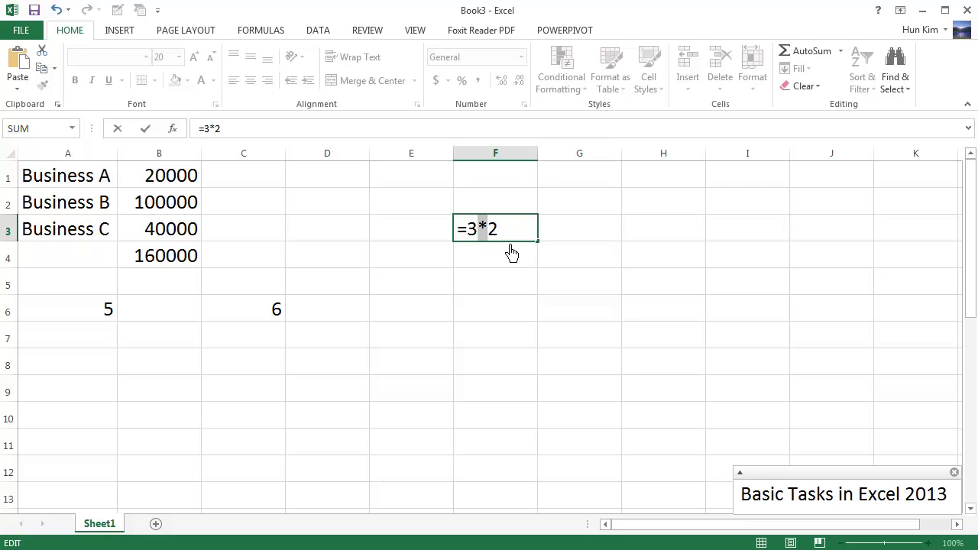
pyautogui.click(508, 239)
pyautogui.doubleClick(486, 239)
pyautogui.click(472, 239)
pyautogui.doubleClick(487, 239)
pyautogui.click(512, 242)
pyautogui.press('Return')
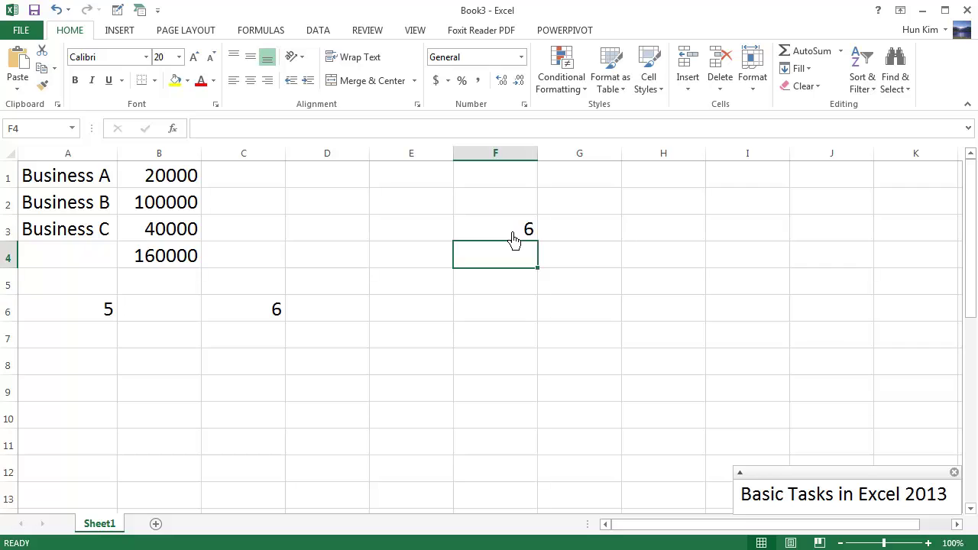
# Enter the formula =9/2 in E7 so it shows 4.5
pyautogui.click(422, 338)
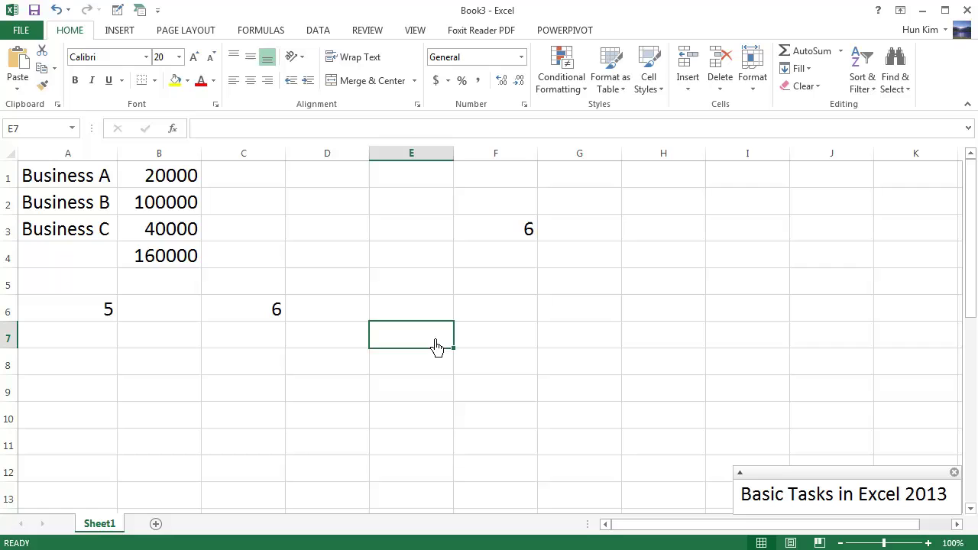
pyautogui.write('=')
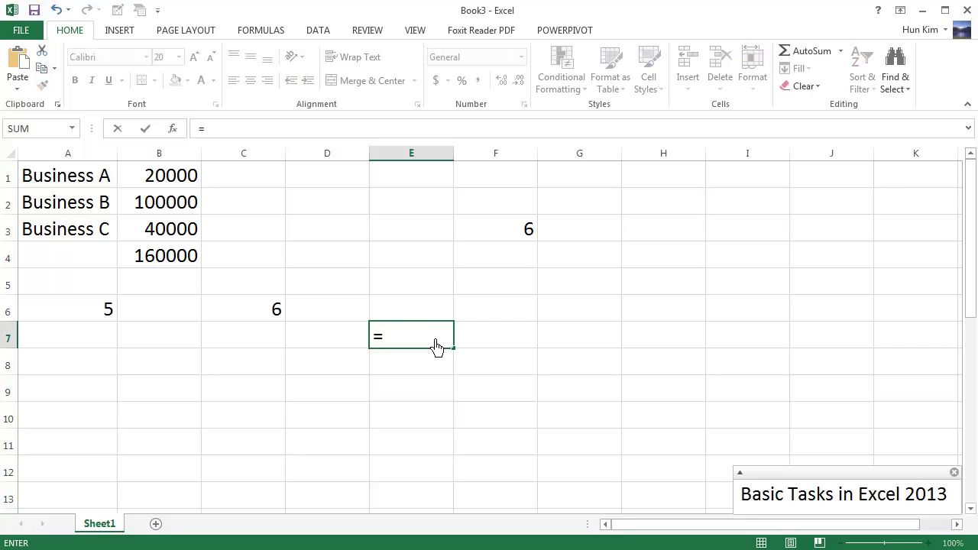
pyautogui.write('9/2')
pyautogui.press('Return')
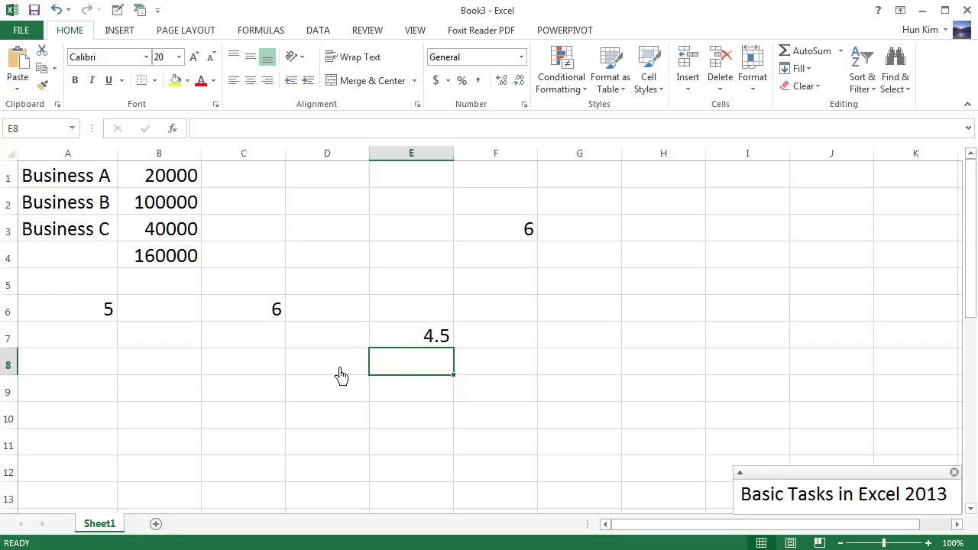
# Enter =2+2*2 in C9, highlighting 2*2 to show it's evaluated first, giving 6
pyautogui.click(257, 394)
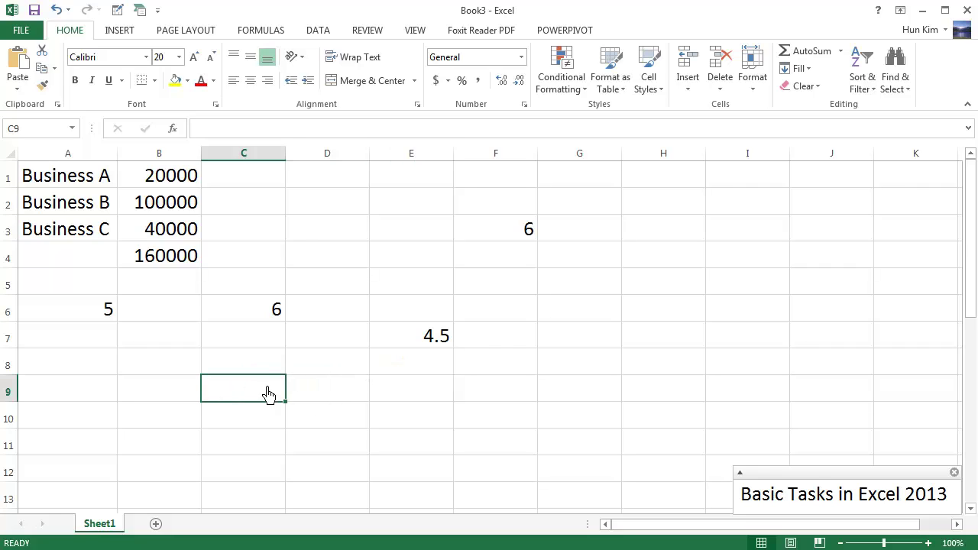
pyautogui.write('=')
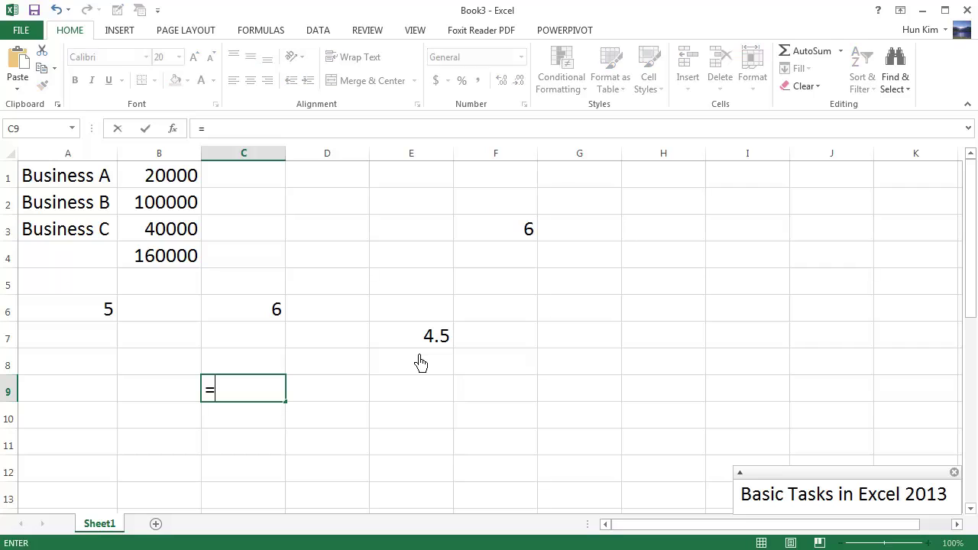
pyautogui.write('2+2*2')
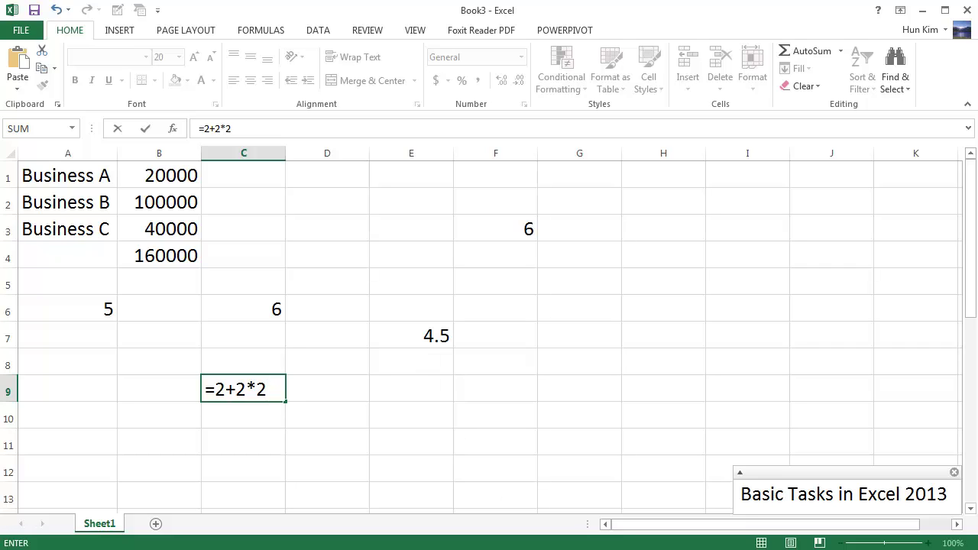
pyautogui.hotkey('alt', 'Tab')
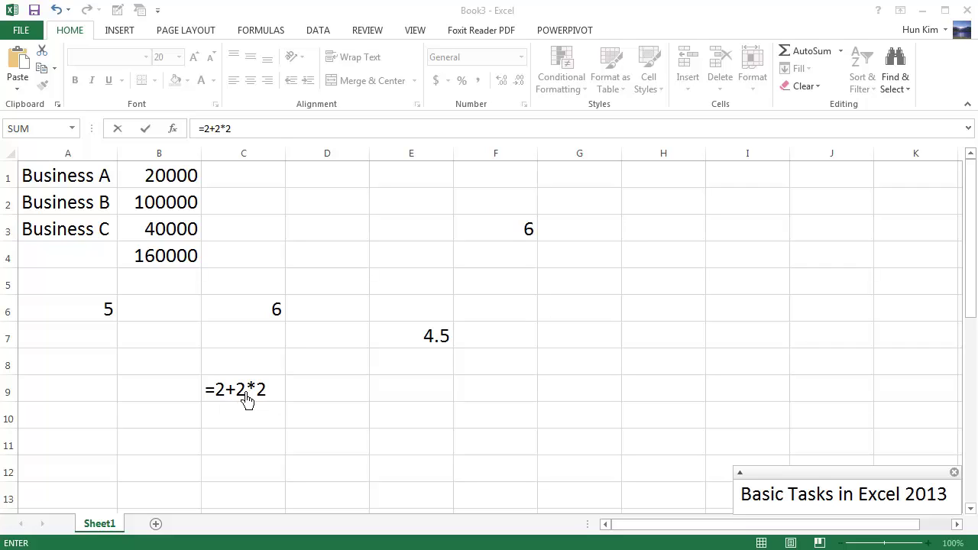
pyautogui.hotkey('alt', 'Tab')
pyautogui.moveTo(269, 401); pyautogui.dragTo(237, 400)
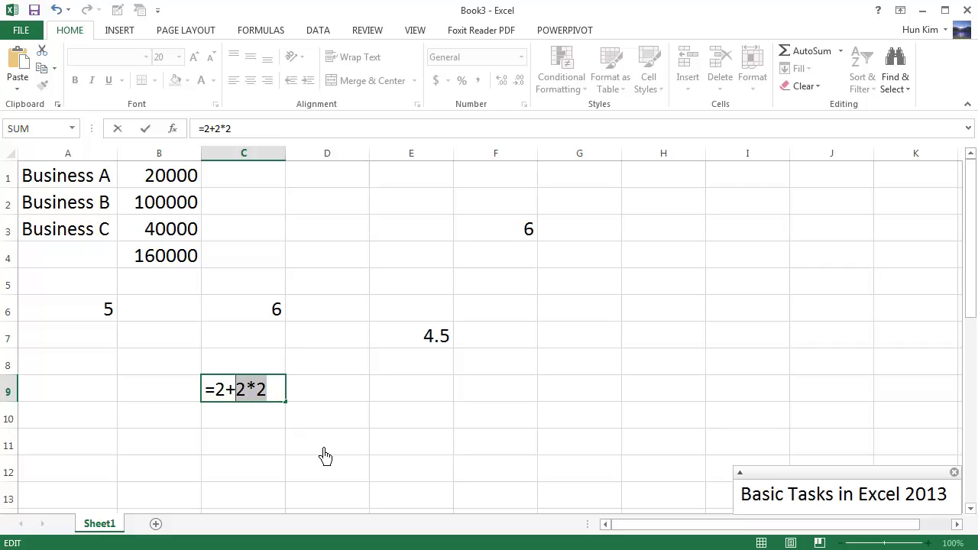
pyautogui.press('Return')
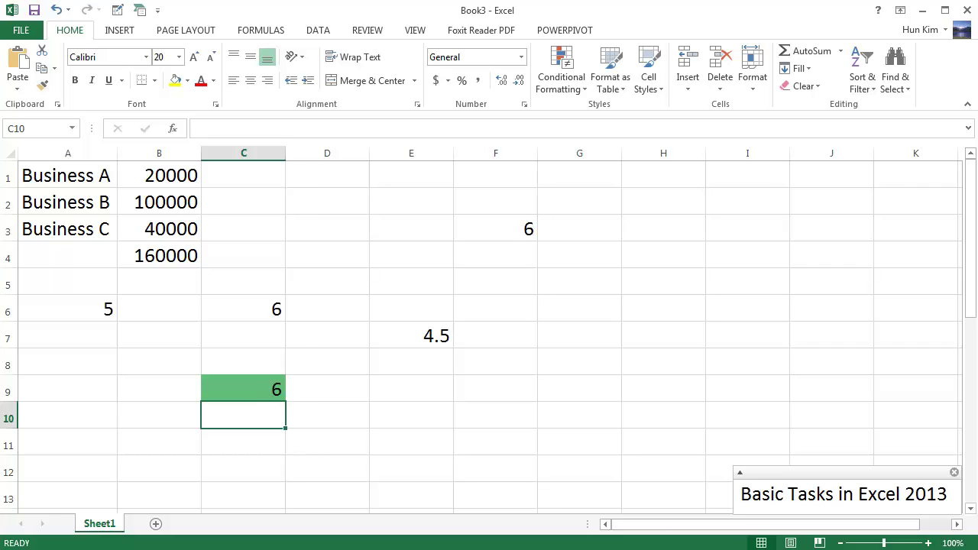
pyautogui.hotkey('ctrl', 'z')
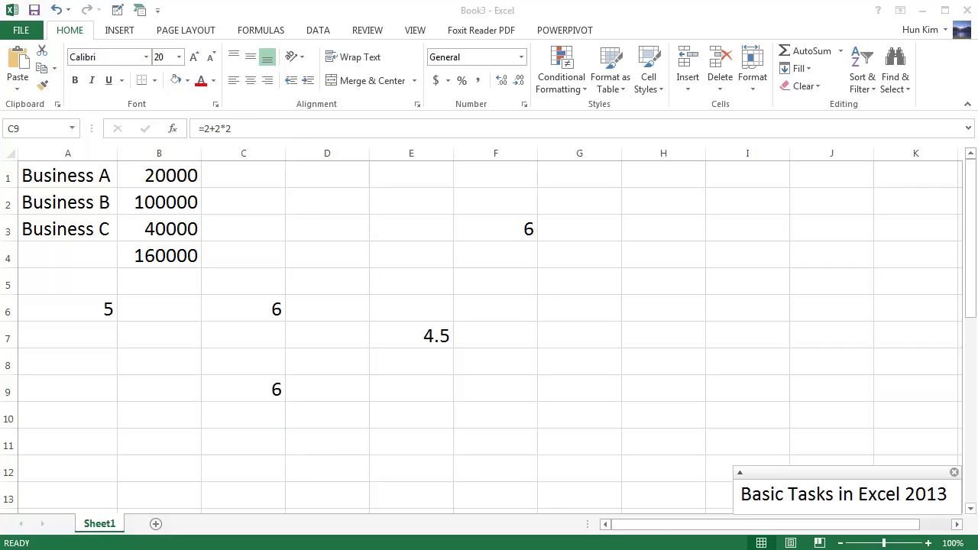